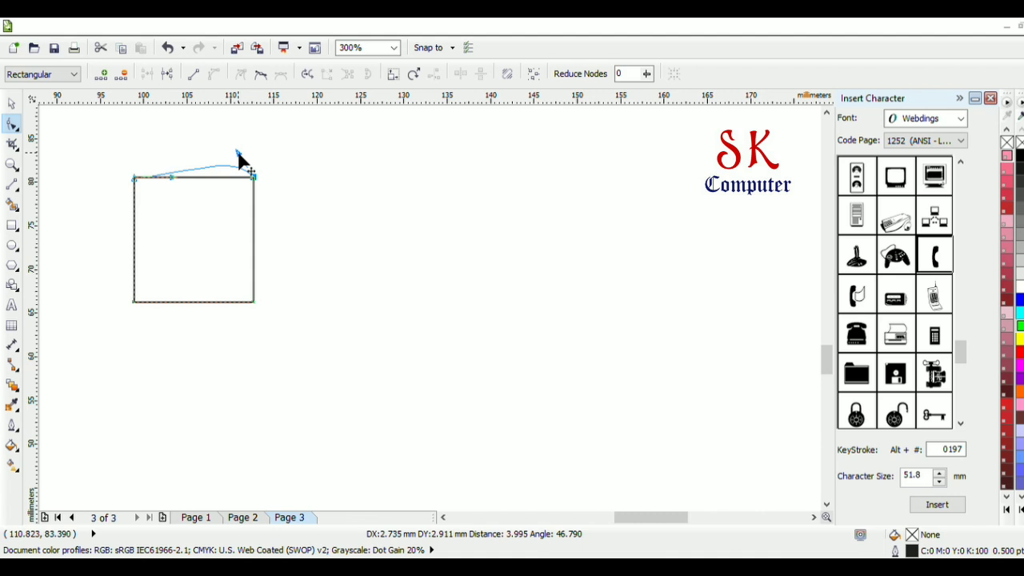
Finish bending the square's top edge into a wave, and convert its bottom edge to a curve bent into a matching wave
{"action": "left_click_drag", "start_coordinate": [238, 154], "coordinate": [237, 153]}
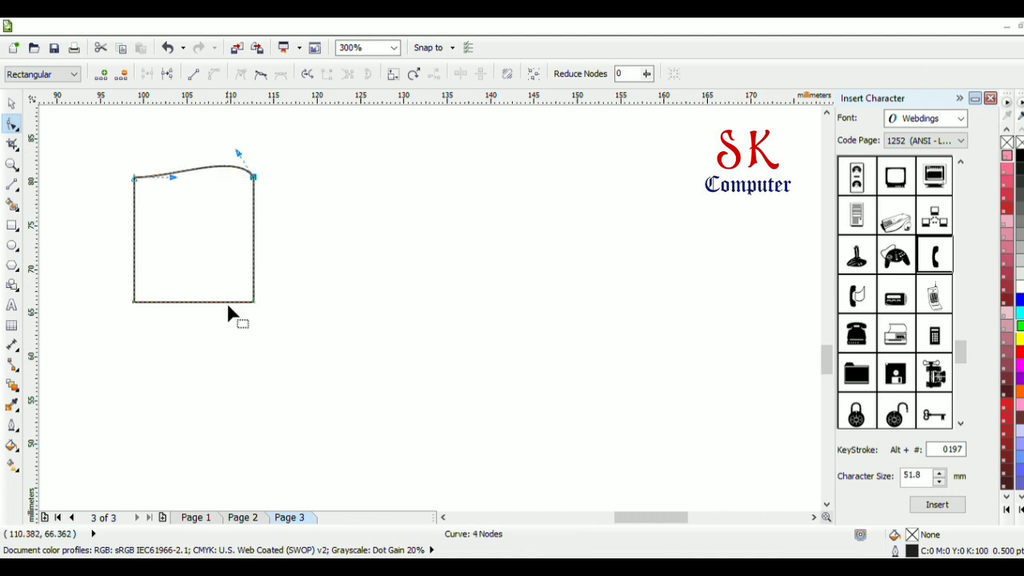
{"action": "left_click", "coordinate": [203, 303]}
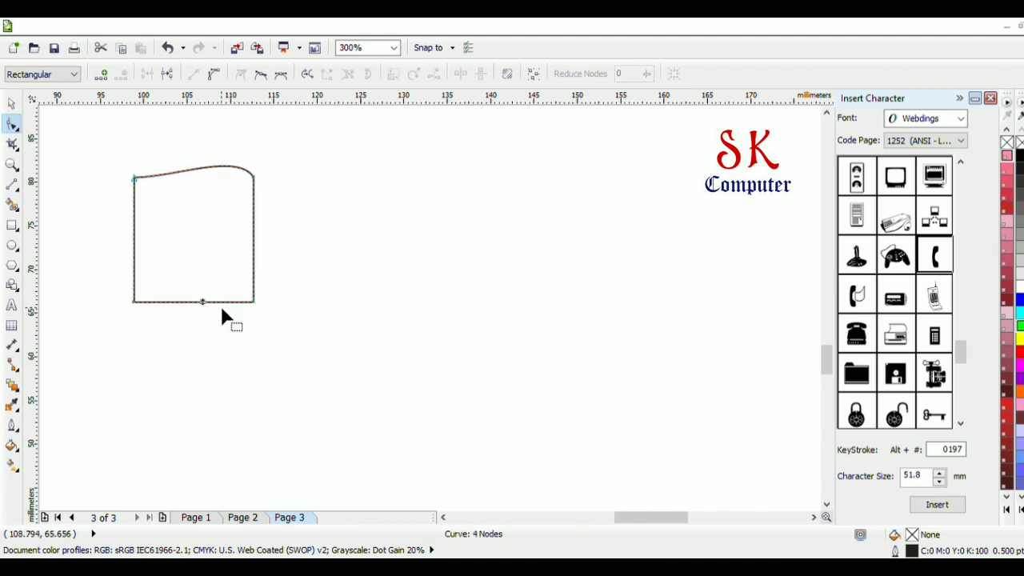
{"action": "left_click", "coordinate": [213, 73]}
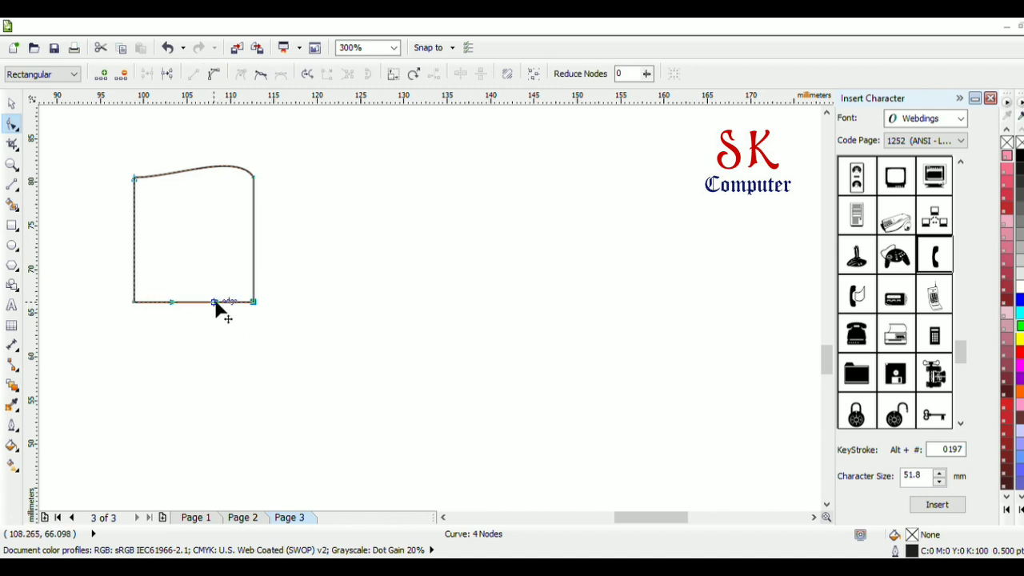
{"action": "left_click_drag", "start_coordinate": [216, 304], "coordinate": [249, 274]}
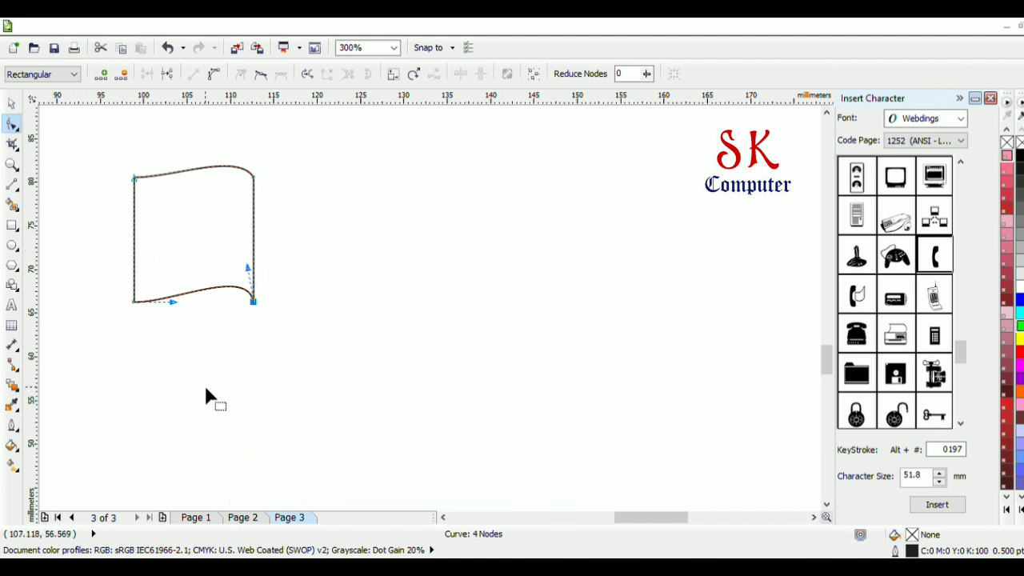
Duplicate the wavy panel and move the copy about 15.2 mm straight down, leaving a narrow gap below the original
{"action": "left_click", "coordinate": [11, 102]}
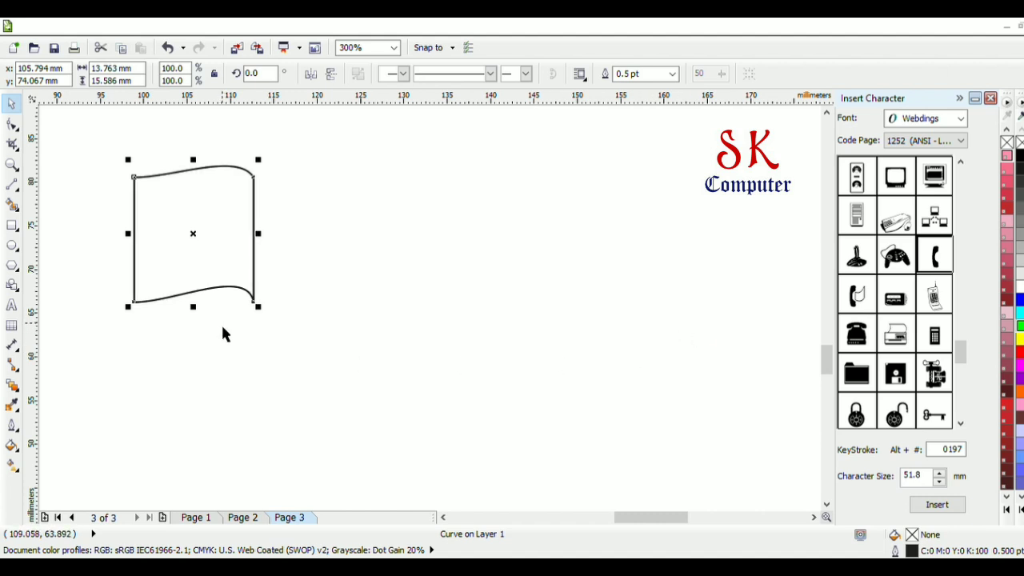
{"action": "key", "text": "Down"}
{"action": "key", "text": "Down"}
{"action": "key", "text": "Down"}
{"action": "key", "text": "Down"}
{"action": "key", "text": "Down"}
{"action": "key", "text": "Down"}
{"action": "key", "text": "Down"}
{"action": "key", "text": "Down"}
{"action": "key", "text": "Down"}
{"action": "key", "text": "Down"}
{"action": "key", "text": "Down"}
{"action": "key", "text": "Down"}
{"action": "key", "text": "Down"}
{"action": "key", "text": "Down"}
{"action": "key", "text": "Down"}
{"action": "key", "text": "Down"}
{"action": "key", "text": "Down"}
{"action": "key", "text": "Down"}
{"action": "key", "text": "Down"}
{"action": "key", "text": "Down"}
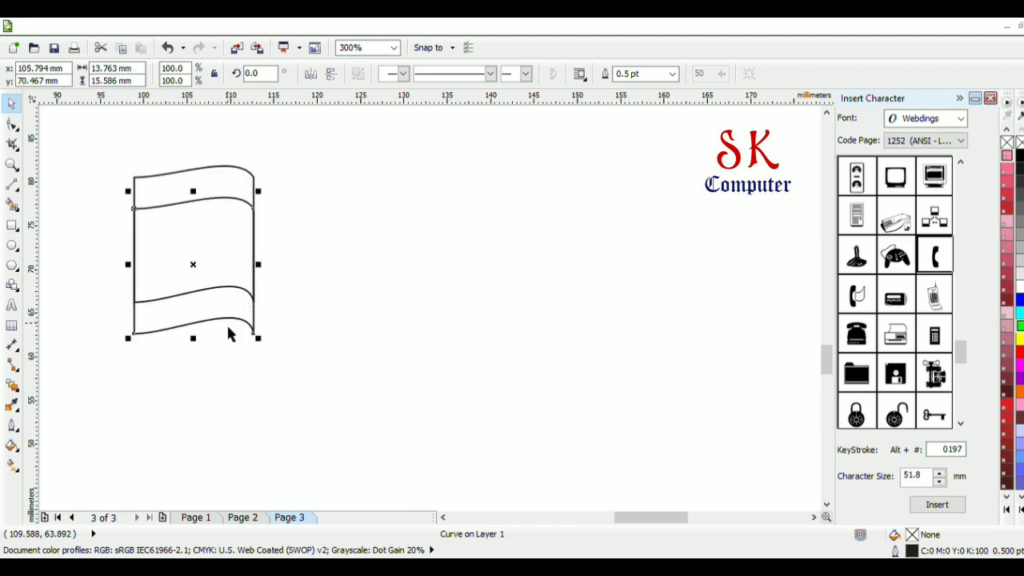
{"action": "key", "text": "Down"}
{"action": "key", "text": "Down"}
{"action": "key", "text": "Down"}
{"action": "key", "text": "Down"}
{"action": "key", "text": "Down"}
{"action": "key", "text": "Down"}
{"action": "key", "text": "Down"}
{"action": "key", "text": "Down"}
{"action": "key", "text": "Down"}
{"action": "key", "text": "Down"}
{"action": "key", "text": "Down"}
{"action": "key", "text": "Down"}
{"action": "key", "text": "Down"}
{"action": "key", "text": "Down"}
{"action": "key", "text": "Down"}
{"action": "key", "text": "Down"}
{"action": "key", "text": "Down"}
{"action": "key", "text": "Down"}
{"action": "key", "text": "Down"}
{"action": "key", "text": "Down"}
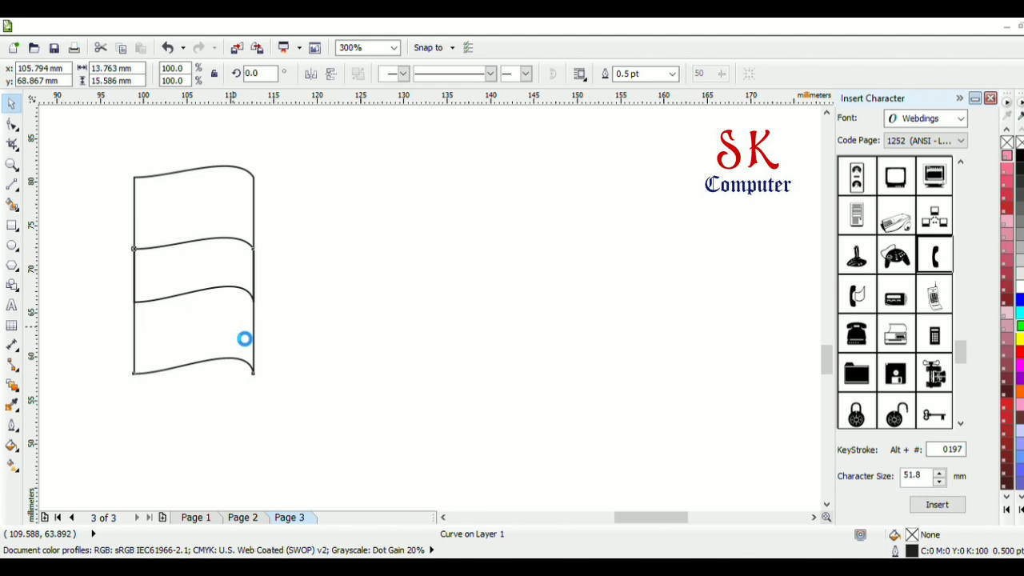
{"action": "key", "text": "Down"}
{"action": "key", "text": "Down"}
{"action": "key", "text": "Down"}
{"action": "key", "text": "Down"}
{"action": "key", "text": "Down"}
{"action": "key", "text": "Down"}
{"action": "key", "text": "Down"}
{"action": "key", "text": "Down"}
{"action": "key", "text": "Down"}
{"action": "key", "text": "Down"}
{"action": "key", "text": "Down"}
{"action": "key", "text": "Down"}
{"action": "key", "text": "Down"}
{"action": "key", "text": "Down"}
{"action": "key", "text": "Down"}
{"action": "key", "text": "Down"}
{"action": "key", "text": "Down"}
{"action": "key", "text": "Down"}
{"action": "key", "text": "Down"}
{"action": "key", "text": "Down"}
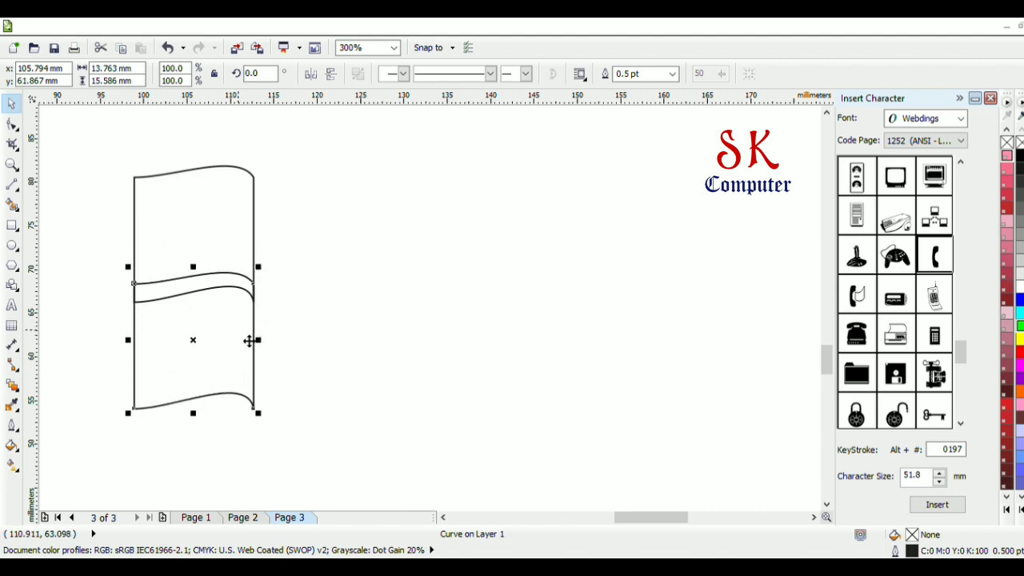
{"action": "key", "text": "Down"}
{"action": "key", "text": "Down"}
{"action": "key", "text": "Down"}
{"action": "key", "text": "Down"}
{"action": "key", "text": "Down"}
{"action": "key", "text": "Down"}
{"action": "key", "text": "Down"}
{"action": "key", "text": "Down"}
{"action": "key", "text": "Down"}
{"action": "key", "text": "Down"}
{"action": "key", "text": "Down"}
{"action": "key", "text": "Down"}
{"action": "key", "text": "Down"}
{"action": "key", "text": "Down"}
{"action": "key", "text": "Down"}
{"action": "key", "text": "Down"}
{"action": "key", "text": "Down"}
{"action": "key", "text": "Down"}
{"action": "key", "text": "Down"}
{"action": "key", "text": "Down"}
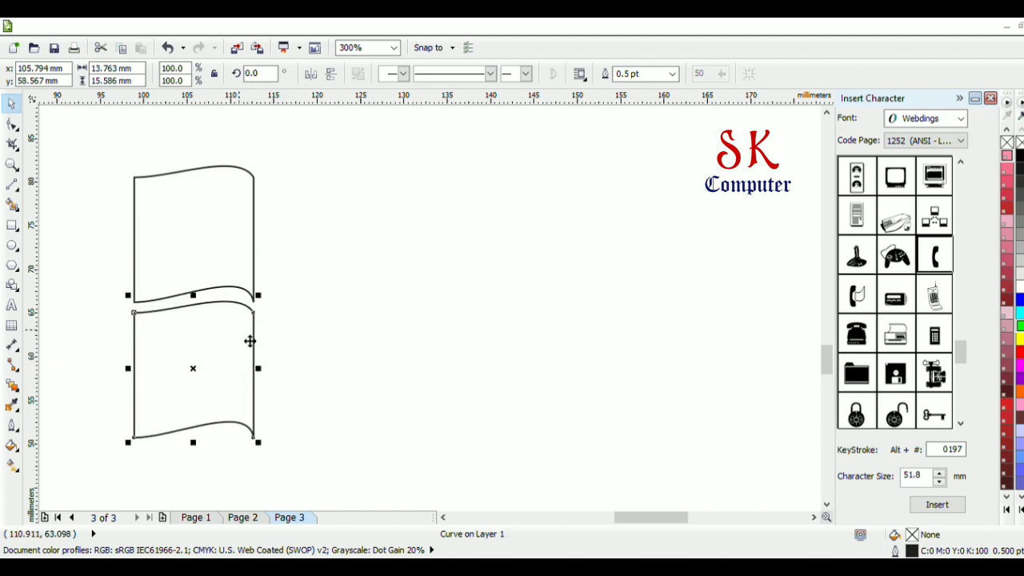
{"action": "key", "text": "Up"}
{"action": "key", "text": "Up"}
{"action": "key", "text": "Up"}
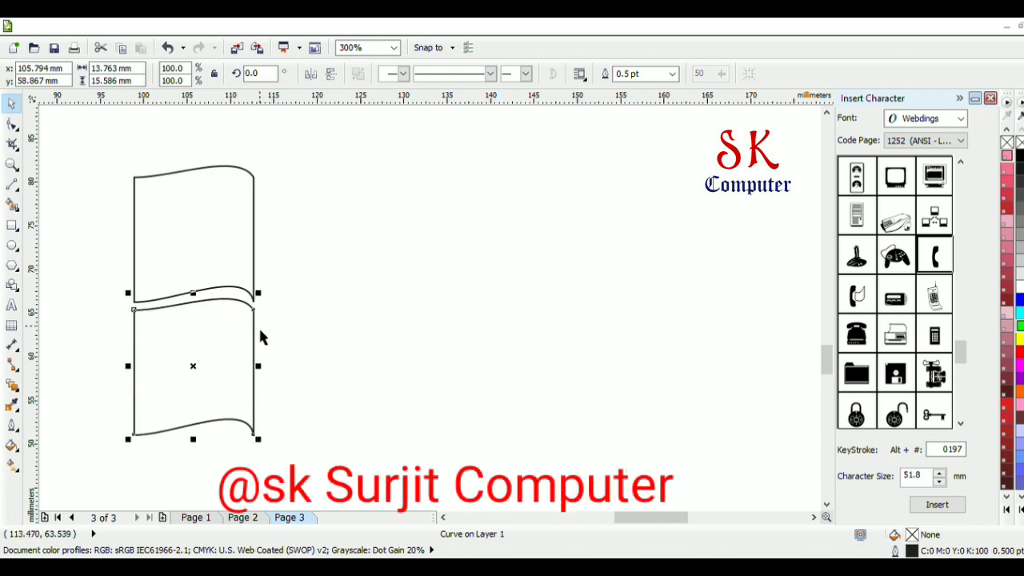
Skew both stacked panels together horizontally so their tops lean right, to an overall width of about 17.8 mm
{"action": "left_click", "coordinate": [235, 281]}
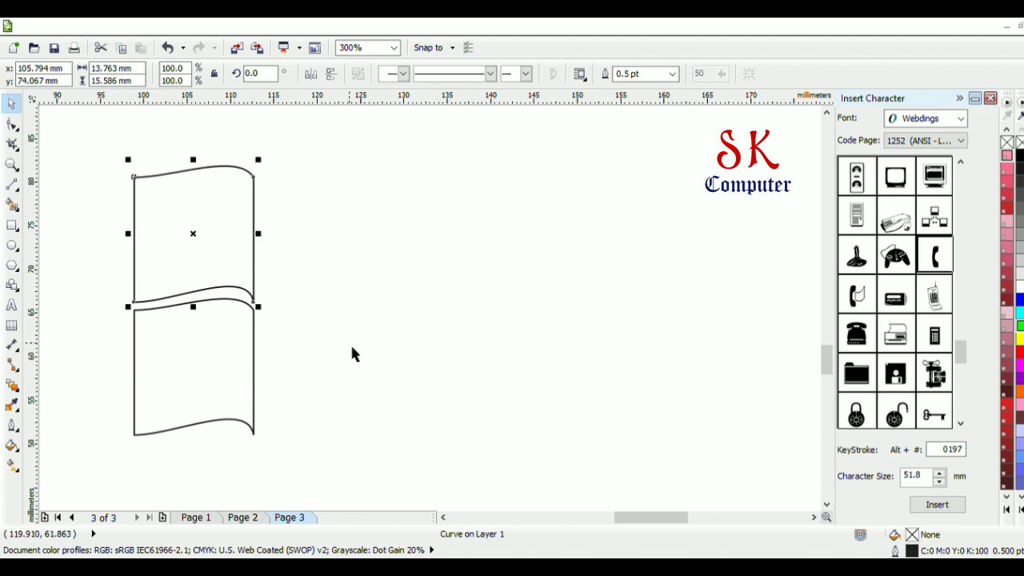
{"action": "left_click", "coordinate": [305, 426]}
{"action": "left_click_drag", "start_coordinate": [270, 446], "coordinate": [105, 163]}
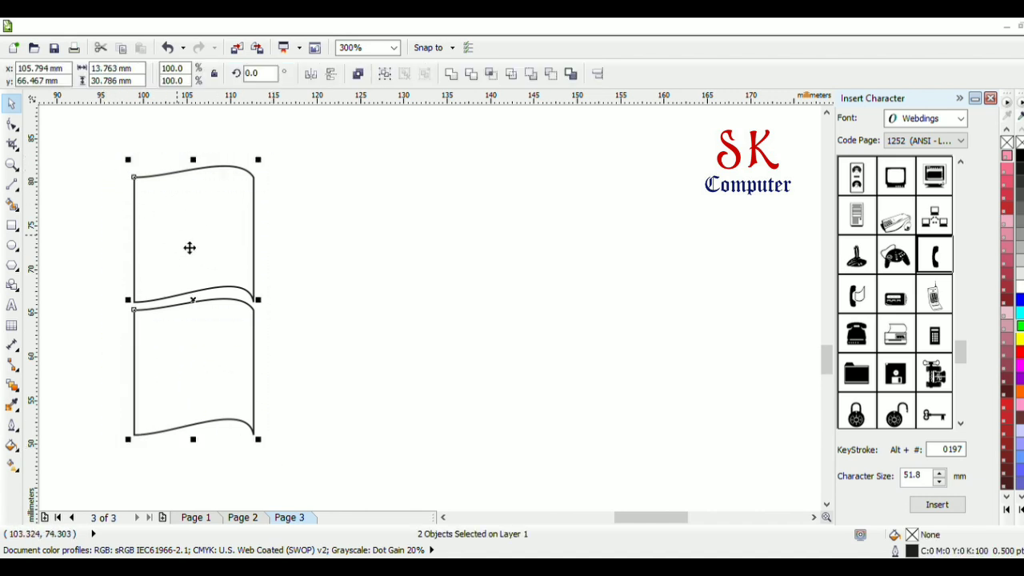
{"action": "left_click", "coordinate": [200, 307]}
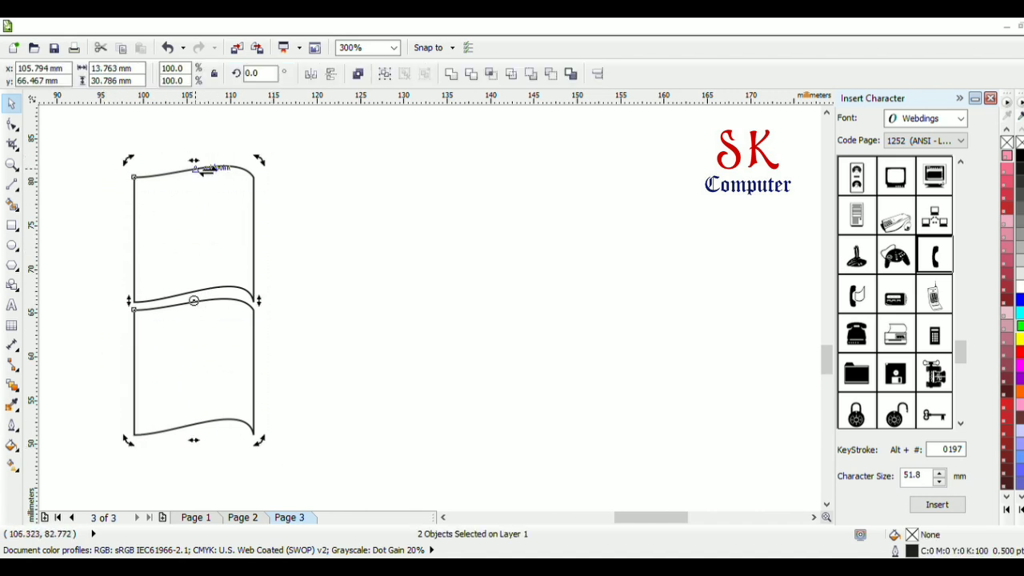
{"action": "left_click_drag", "start_coordinate": [208, 171], "coordinate": [231, 167]}
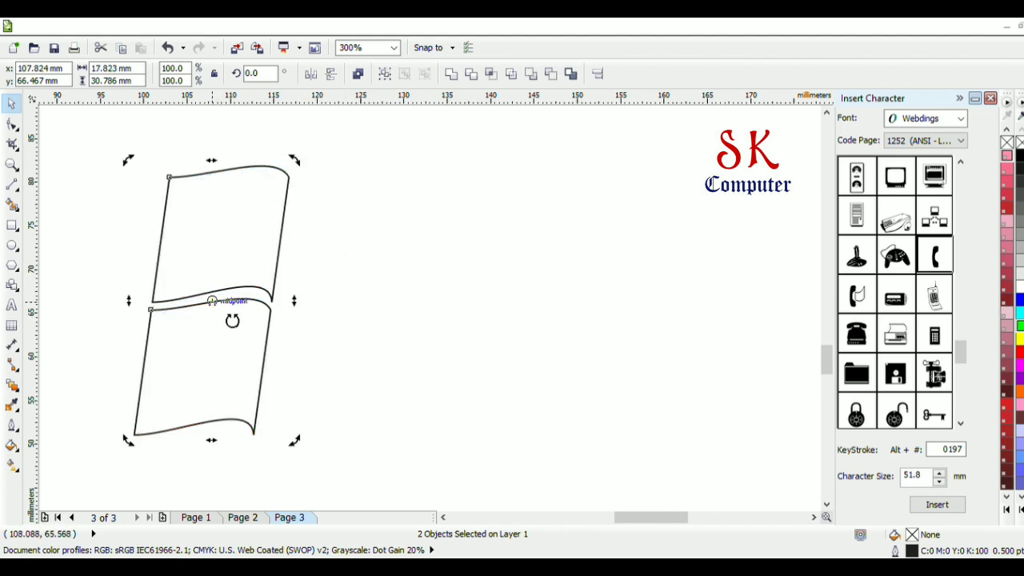
{"action": "left_click", "coordinate": [346, 316]}
{"action": "left_click", "coordinate": [236, 308]}
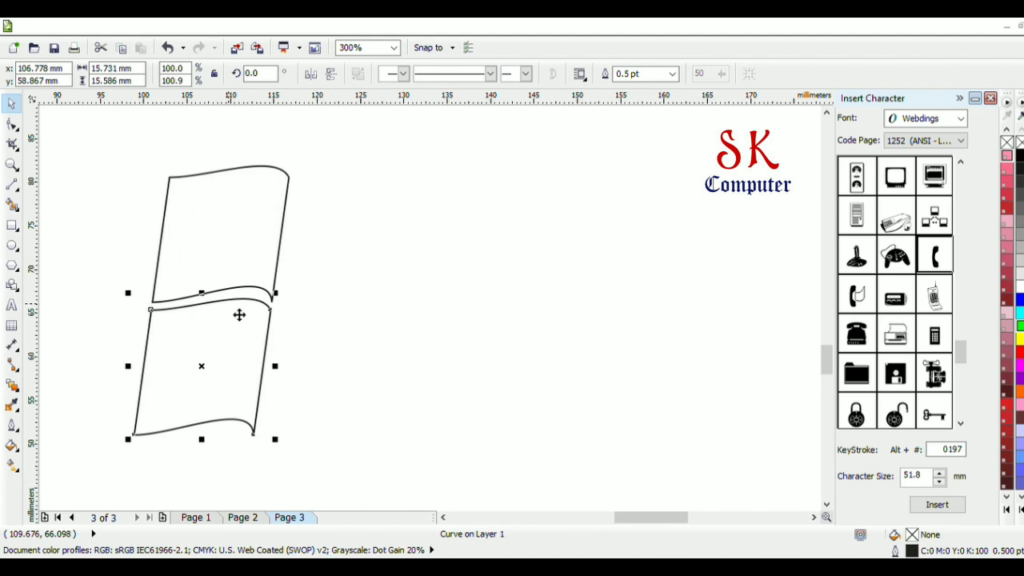
{"action": "left_click", "coordinate": [136, 162]}
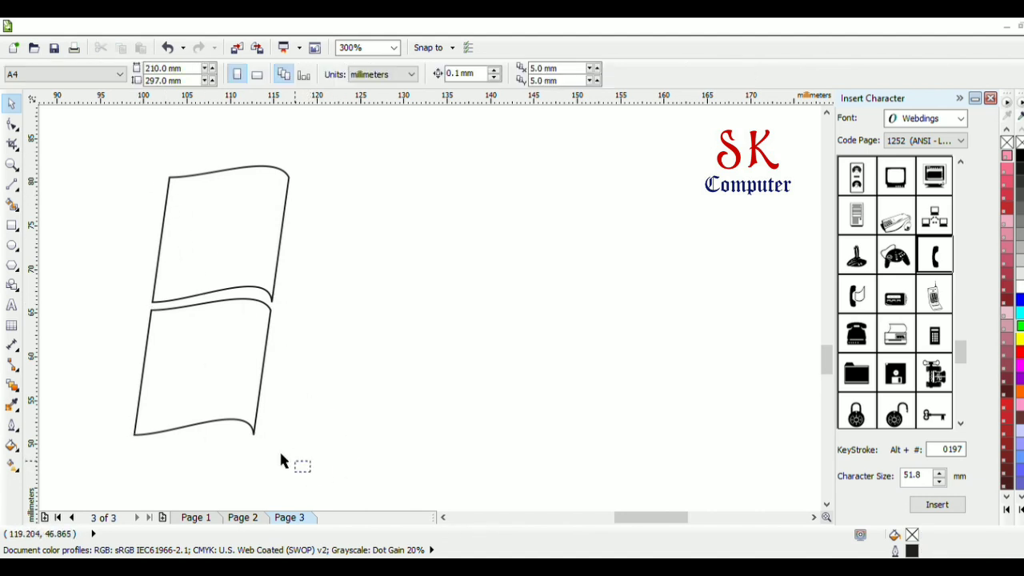
Duplicate the two slanted panels and move the copies about 14.8 mm to the right, leaving a narrow gap between the columns
{"action": "left_click_drag", "start_coordinate": [311, 470], "coordinate": [116, 167]}
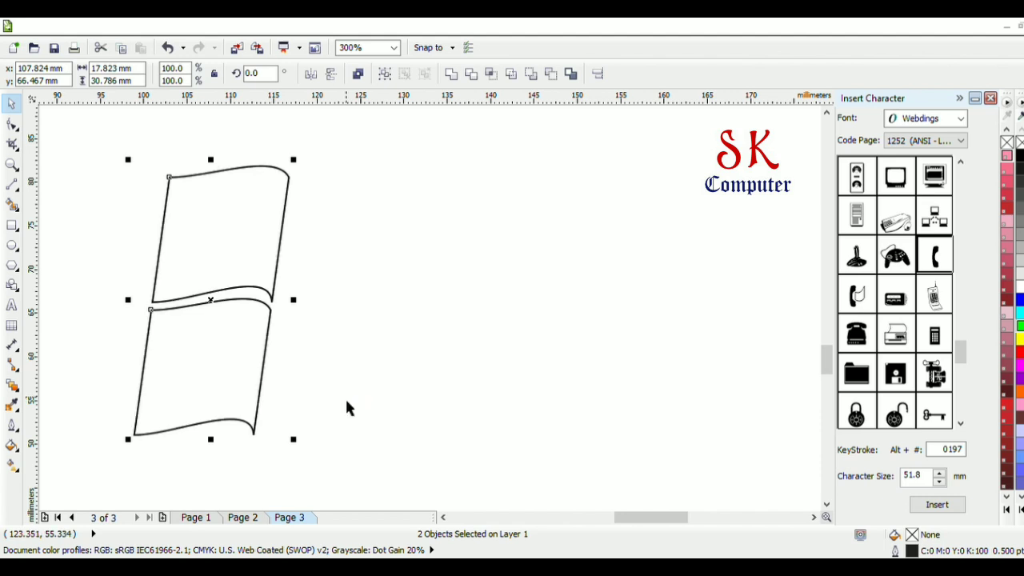
{"action": "key", "text": "plus"}
{"action": "key", "text": "Right"}
{"action": "key", "text": "Right"}
{"action": "key", "text": "Right"}
{"action": "key", "text": "Right"}
{"action": "key", "text": "Right"}
{"action": "key", "text": "Right"}
{"action": "key", "text": "Right"}
{"action": "key", "text": "Right"}
{"action": "key", "text": "Right"}
{"action": "key", "text": "Right"}
{"action": "key", "text": "Right"}
{"action": "key", "text": "Right"}
{"action": "key", "text": "Right"}
{"action": "key", "text": "Right"}
{"action": "key", "text": "Right"}
{"action": "key", "text": "Right"}
{"action": "key", "text": "Right"}
{"action": "key", "text": "Right"}
{"action": "key", "text": "Right"}
{"action": "key", "text": "Right"}
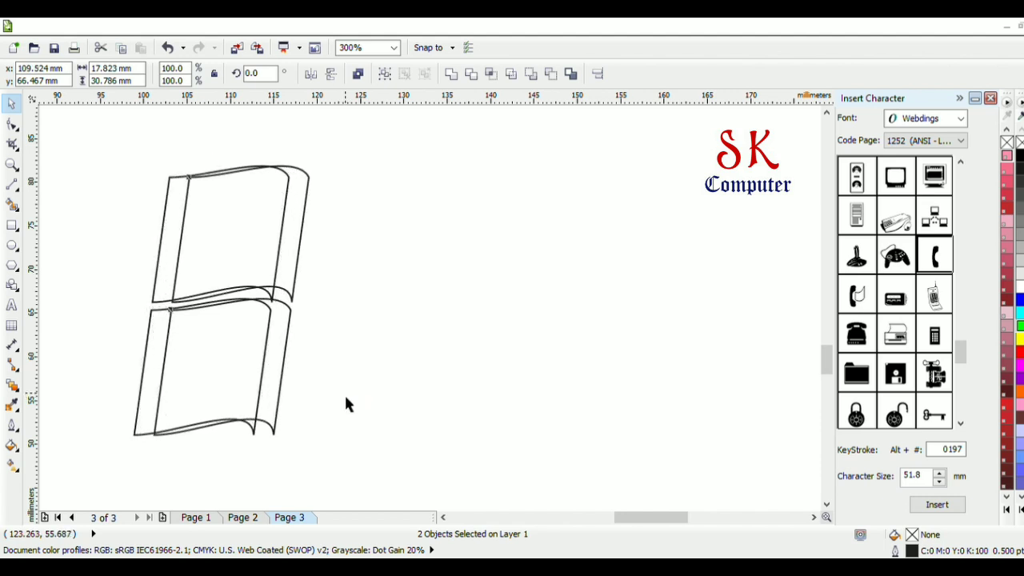
{"action": "key", "text": "Right"}
{"action": "key", "text": "Right"}
{"action": "key", "text": "Right"}
{"action": "key", "text": "Right"}
{"action": "key", "text": "Right"}
{"action": "key", "text": "Right"}
{"action": "key", "text": "Right"}
{"action": "key", "text": "Right"}
{"action": "key", "text": "Right"}
{"action": "key", "text": "Right"}
{"action": "key", "text": "Right"}
{"action": "key", "text": "Right"}
{"action": "key", "text": "Right"}
{"action": "key", "text": "Right"}
{"action": "key", "text": "Right"}
{"action": "key", "text": "Right"}
{"action": "key", "text": "Right"}
{"action": "key", "text": "Right"}
{"action": "key", "text": "Right"}
{"action": "key", "text": "Right"}
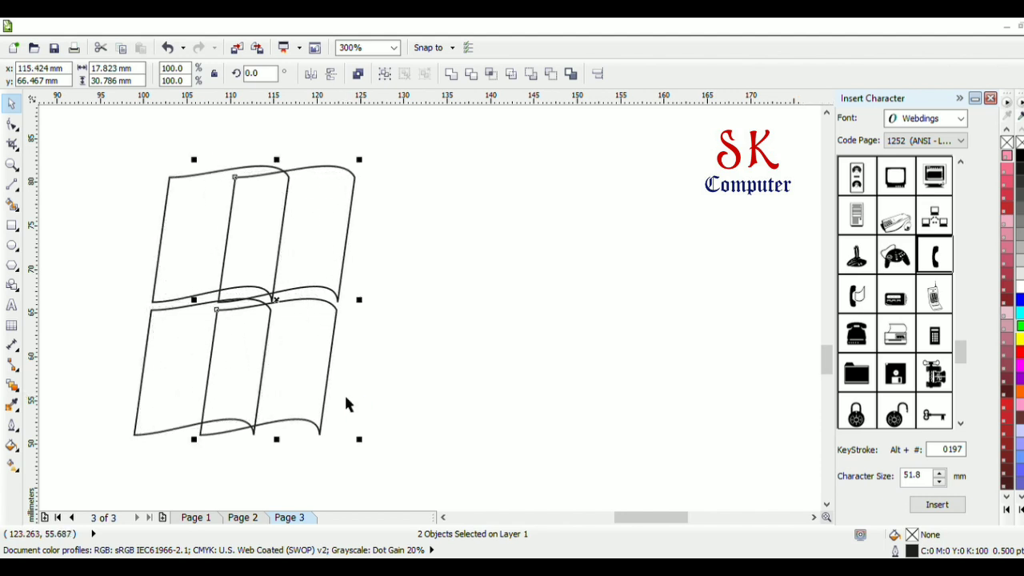
{"action": "key", "text": "Right"}
{"action": "key", "text": "Right"}
{"action": "key", "text": "Right"}
{"action": "key", "text": "Right"}
{"action": "key", "text": "Right"}
{"action": "key", "text": "Right"}
{"action": "key", "text": "Right"}
{"action": "key", "text": "Right"}
{"action": "key", "text": "Right"}
{"action": "key", "text": "Right"}
{"action": "key", "text": "Right"}
{"action": "key", "text": "Right"}
{"action": "key", "text": "Right"}
{"action": "key", "text": "Right"}
{"action": "key", "text": "Right"}
{"action": "key", "text": "Right"}
{"action": "key", "text": "Right"}
{"action": "key", "text": "Right"}
{"action": "key", "text": "Right"}
{"action": "key", "text": "Right"}
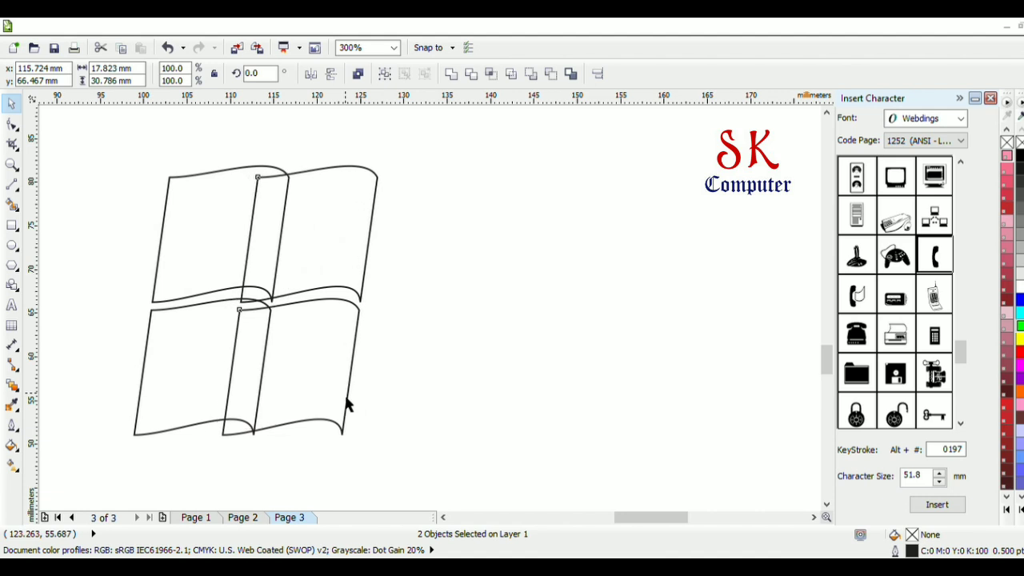
{"action": "key", "text": "Right"}
{"action": "key", "text": "Right"}
{"action": "key", "text": "Right"}
{"action": "key", "text": "Right"}
{"action": "key", "text": "Right"}
{"action": "key", "text": "Right"}
{"action": "key", "text": "Right"}
{"action": "key", "text": "Right"}
{"action": "key", "text": "Right"}
{"action": "key", "text": "Right"}
{"action": "key", "text": "Right"}
{"action": "key", "text": "Right"}
{"action": "key", "text": "Right"}
{"action": "key", "text": "Right"}
{"action": "key", "text": "Right"}
{"action": "key", "text": "Right"}
{"action": "key", "text": "Right"}
{"action": "key", "text": "Right"}
{"action": "key", "text": "Right"}
{"action": "key", "text": "Right"}
{"action": "key", "text": "Right"}
{"action": "key", "text": "Right"}
{"action": "key", "text": "Right"}
{"action": "key", "text": "Right"}
{"action": "key", "text": "Right"}
{"action": "key", "text": "Right"}
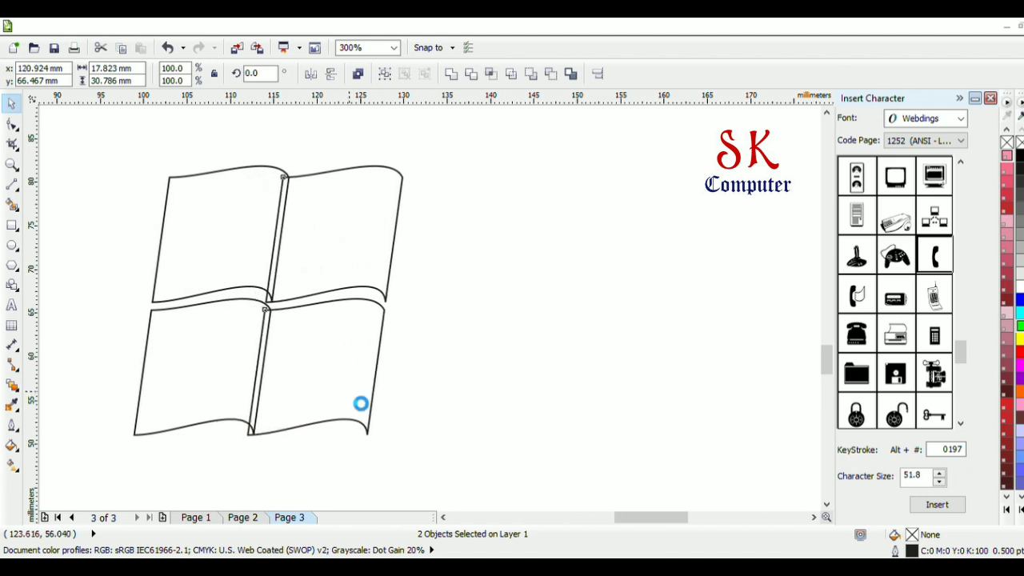
{"action": "key", "text": "Right"}
{"action": "key", "text": "Right"}
{"action": "key", "text": "Right"}
{"action": "key", "text": "Right"}
{"action": "key", "text": "Right"}
{"action": "key", "text": "Right"}
{"action": "key", "text": "Right"}
{"action": "key", "text": "Right"}
{"action": "key", "text": "Right"}
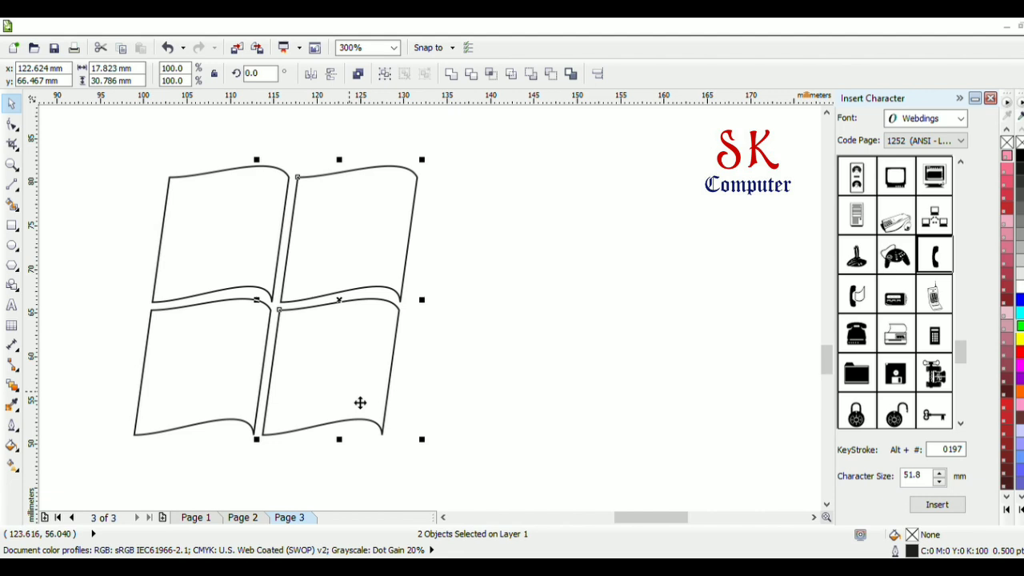
Mirror the right-hand panel pair horizontally and vertically, and nudge it about 1.5 mm down and 0.2 mm left to line up with the left pair
{"action": "left_click", "coordinate": [311, 74]}
{"action": "left_click", "coordinate": [330, 73]}
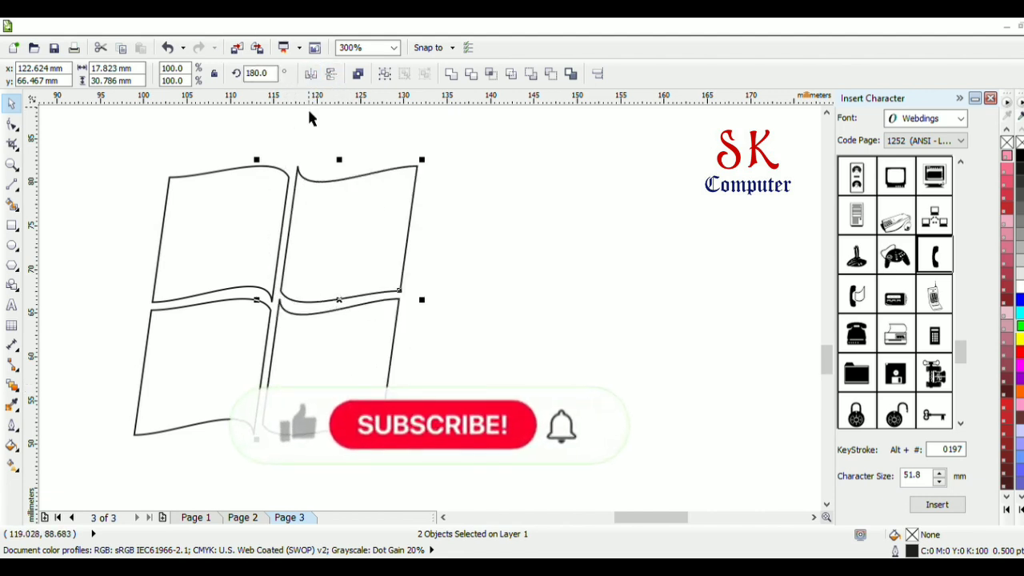
{"action": "key", "text": "Right"}
{"action": "key", "text": "Down"}
{"action": "key", "text": "Down"}
{"action": "key", "text": "Down"}
{"action": "key", "text": "Down"}
{"action": "key", "text": "Down"}
{"action": "key", "text": "Left"}
{"action": "key", "text": "Left"}
{"action": "key", "text": "Left"}
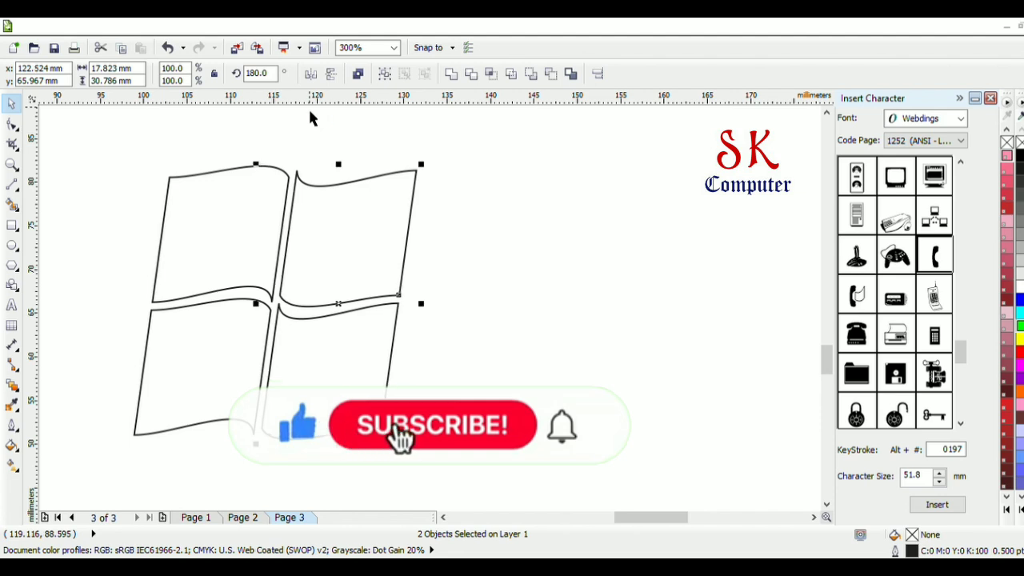
{"action": "key", "text": "Down"}
{"action": "key", "text": "Down"}
{"action": "key", "text": "Down"}
{"action": "key", "text": "Down"}
{"action": "key", "text": "Down"}
{"action": "key", "text": "Down"}
{"action": "key", "text": "Down"}
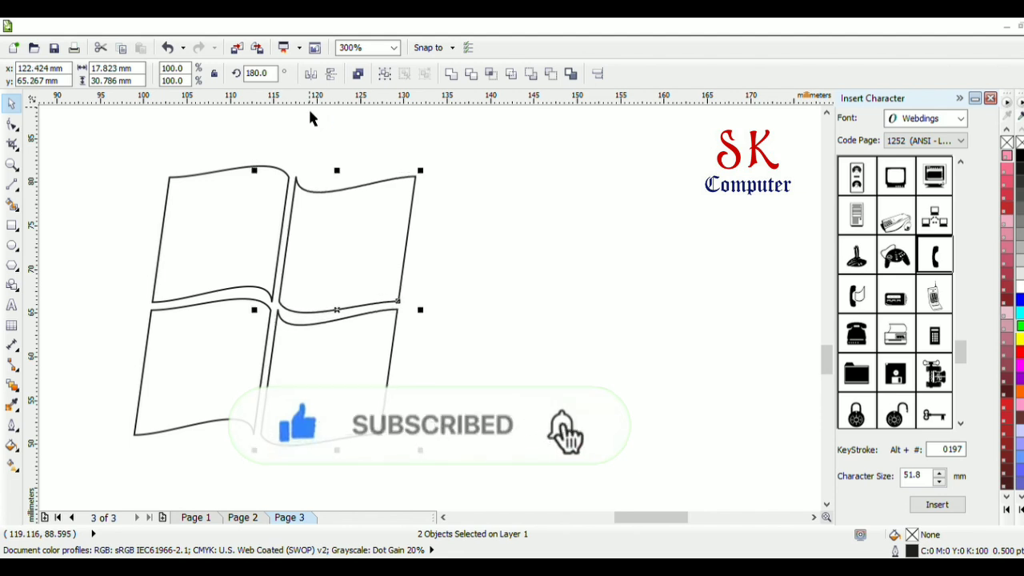
{"action": "key", "text": "Left"}
{"action": "key", "text": "Left"}
{"action": "key", "text": "Down"}
{"action": "key", "text": "Left"}
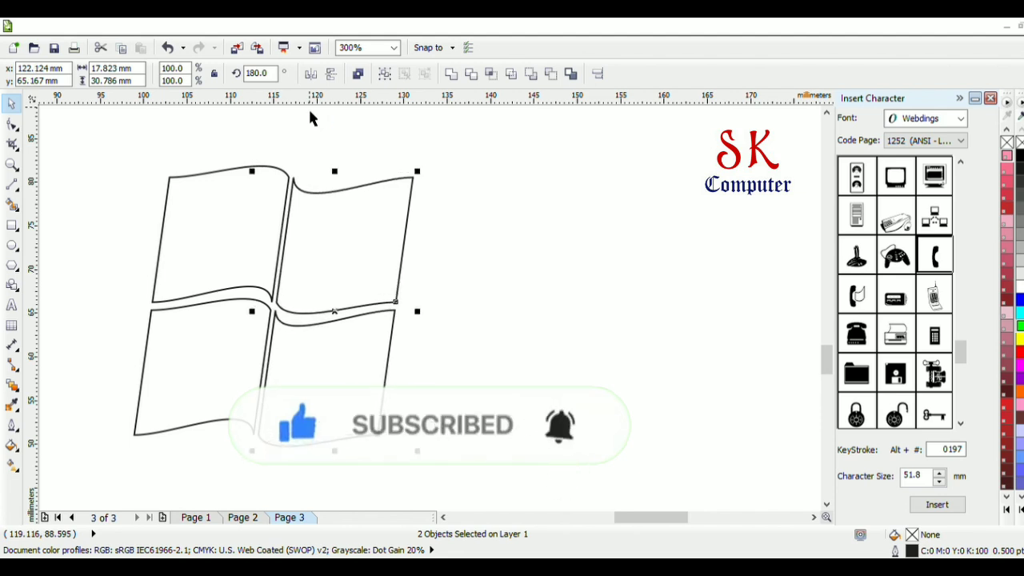
{"action": "key", "text": "Down"}
{"action": "key", "text": "Right"}
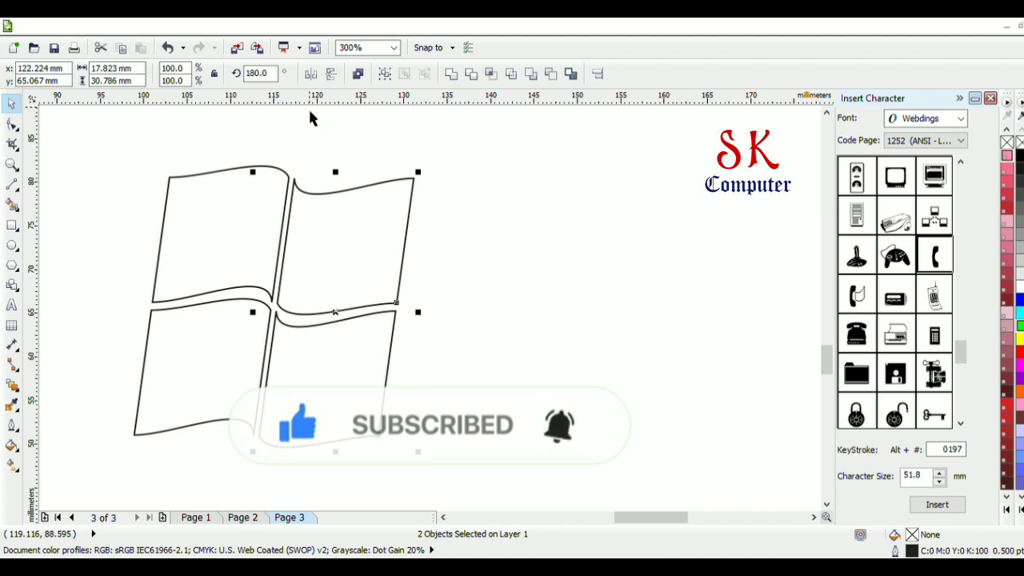
{"action": "key", "text": "Right"}
{"action": "key", "text": "Right"}
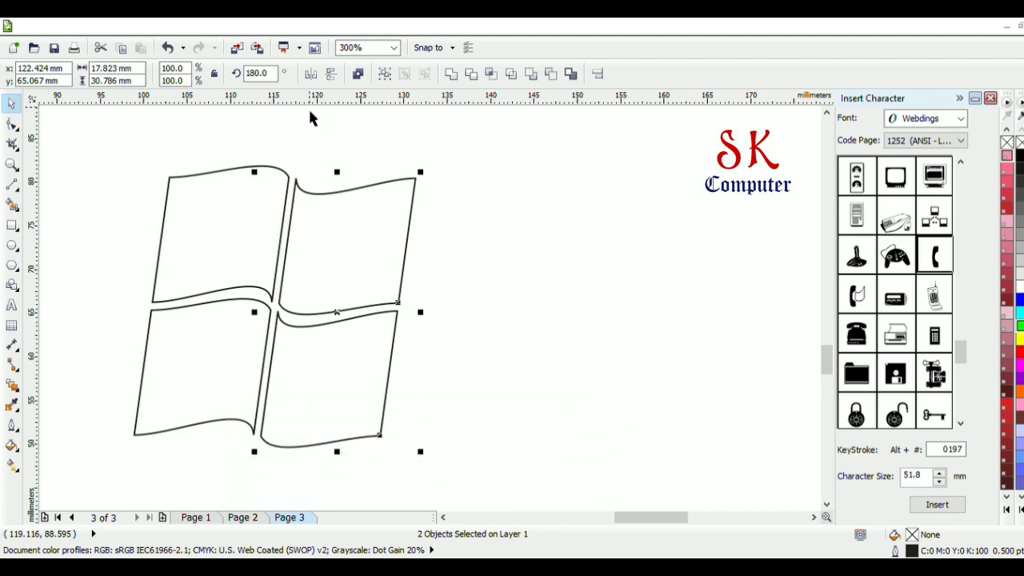
{"action": "key", "text": "Down"}
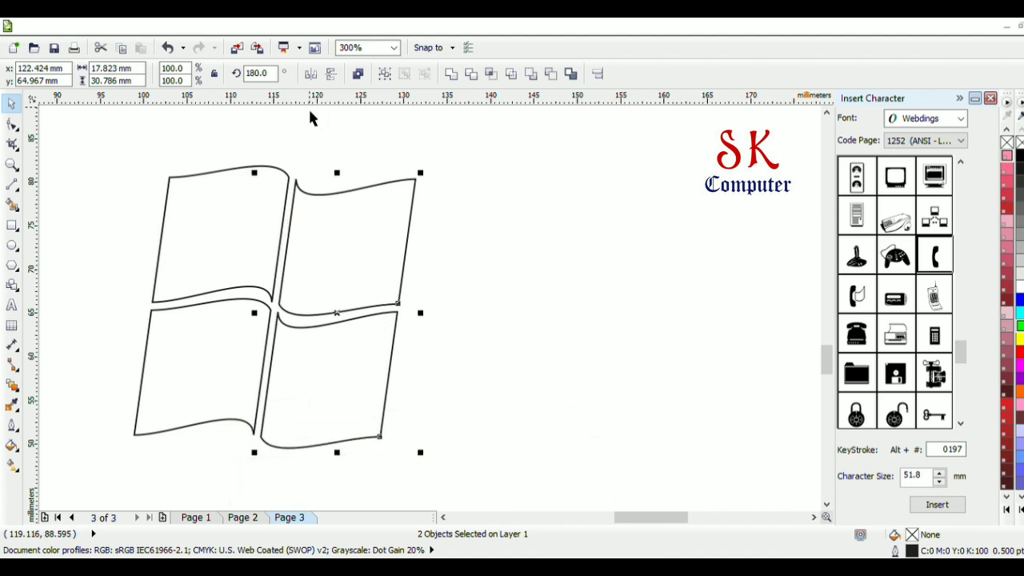
Fill the upper-left panel with red (#FF0000) and the lower-left panel with light blue (RGB 102, 153, 255)
{"action": "left_click", "coordinate": [219, 244]}
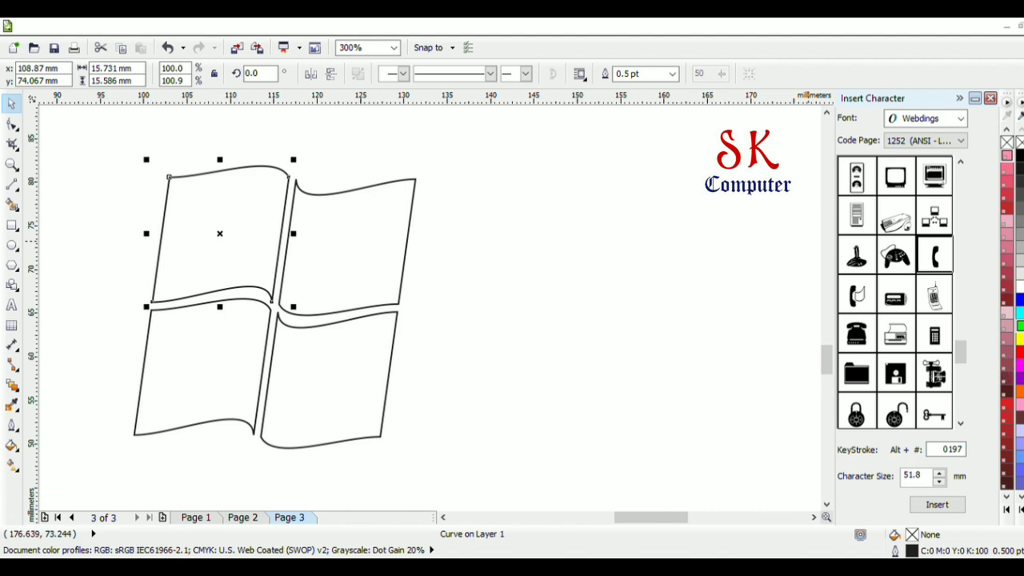
{"action": "left_click", "coordinate": [1019, 352]}
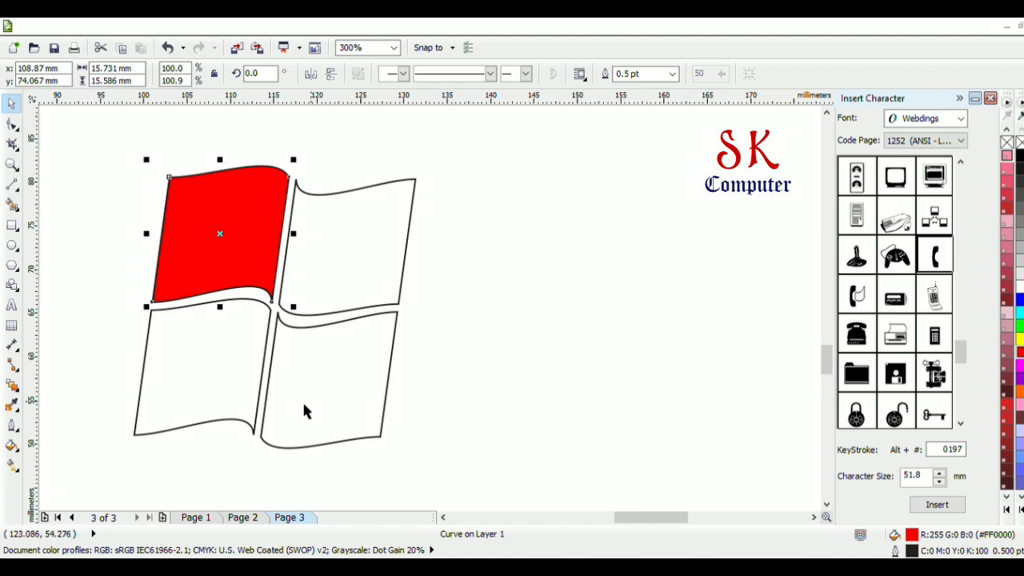
{"action": "left_click", "coordinate": [225, 386]}
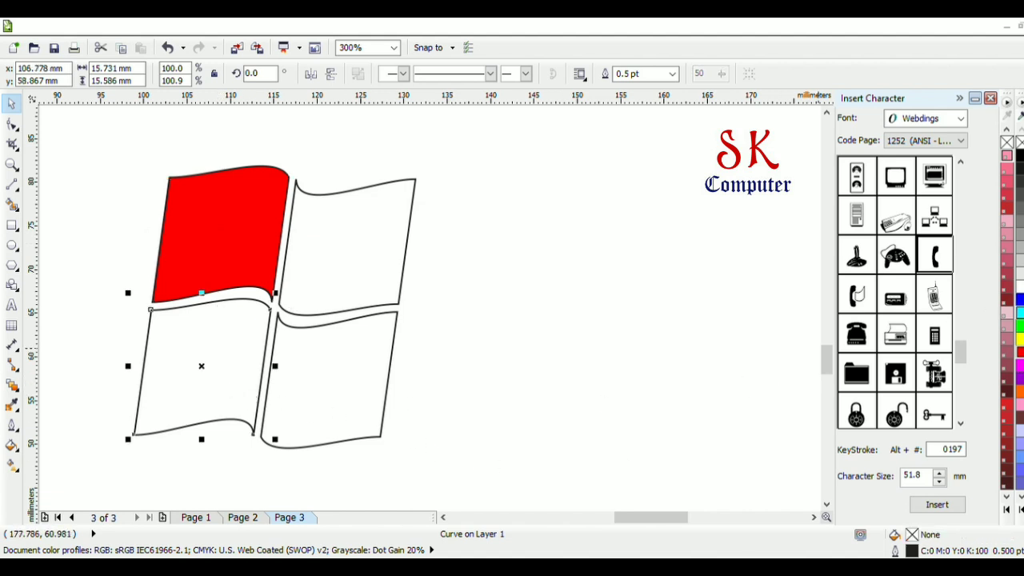
{"action": "left_click", "coordinate": [1020, 312]}
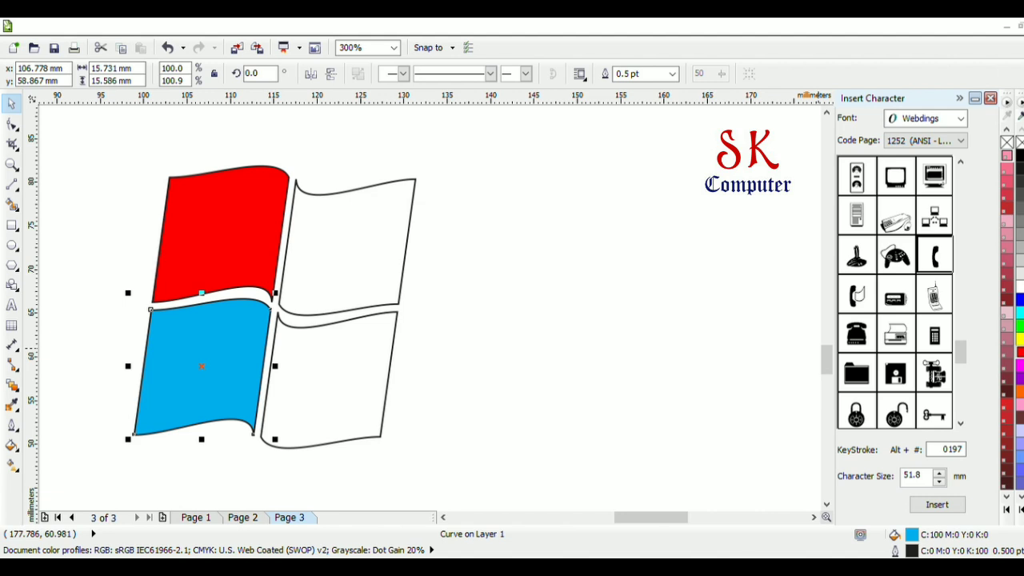
{"action": "left_click", "coordinate": [1019, 458]}
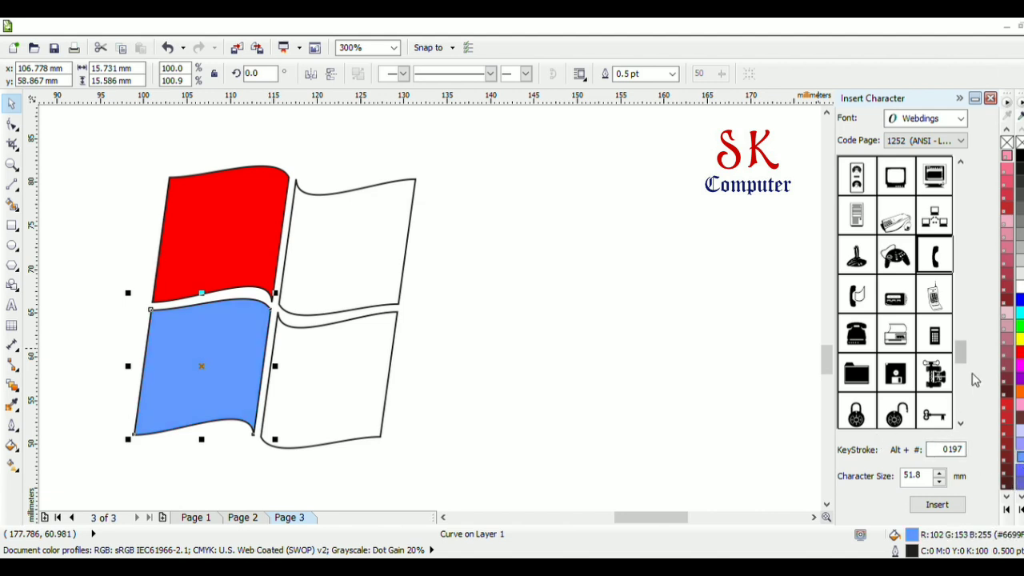
Fill the lower-right panel with yellow (#FFFF00) and the upper-right panel with green (#00FF00)
{"action": "left_click", "coordinate": [288, 372]}
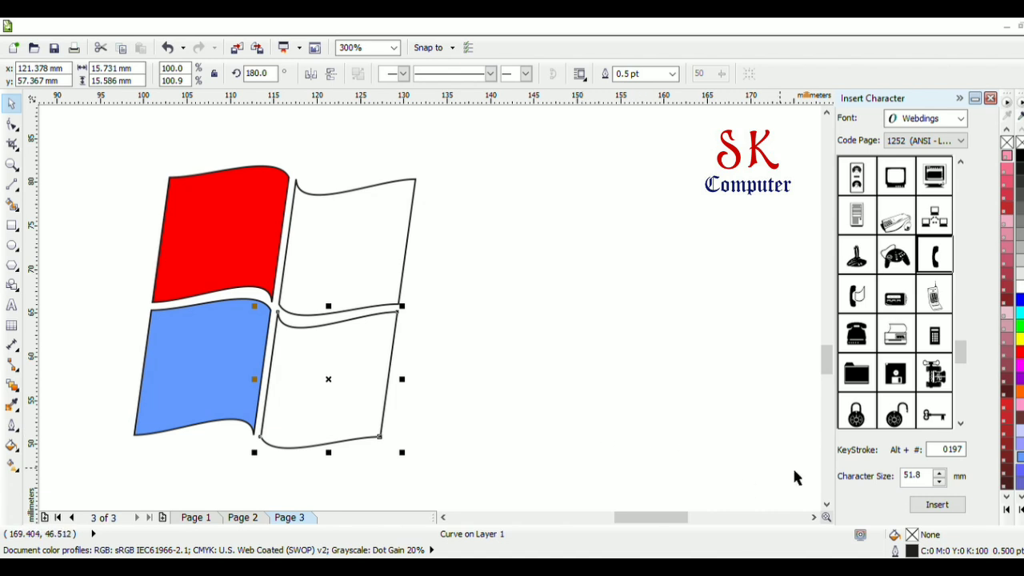
{"action": "left_click", "coordinate": [1020, 340]}
{"action": "left_click", "coordinate": [440, 318]}
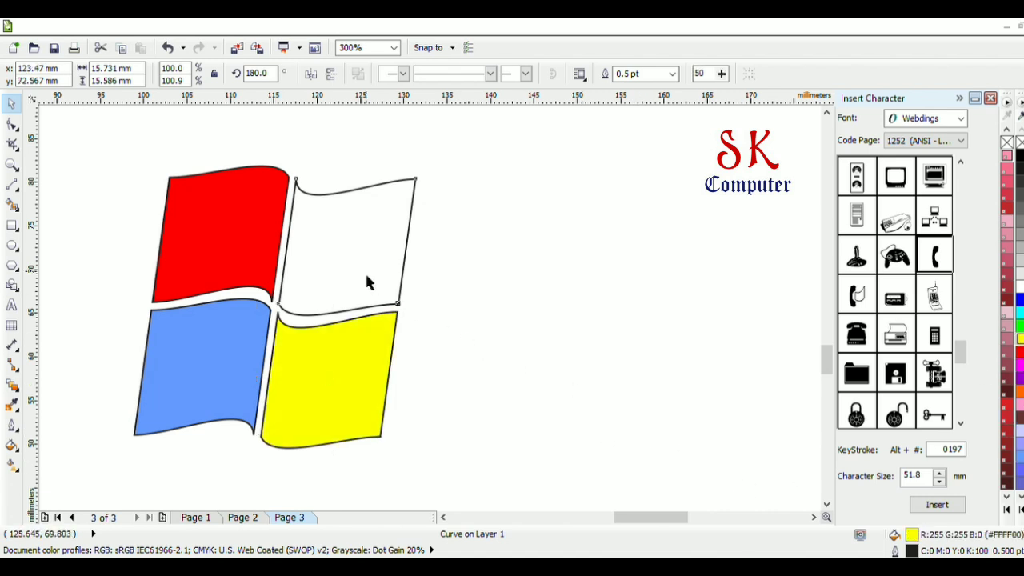
{"action": "left_click", "coordinate": [366, 271]}
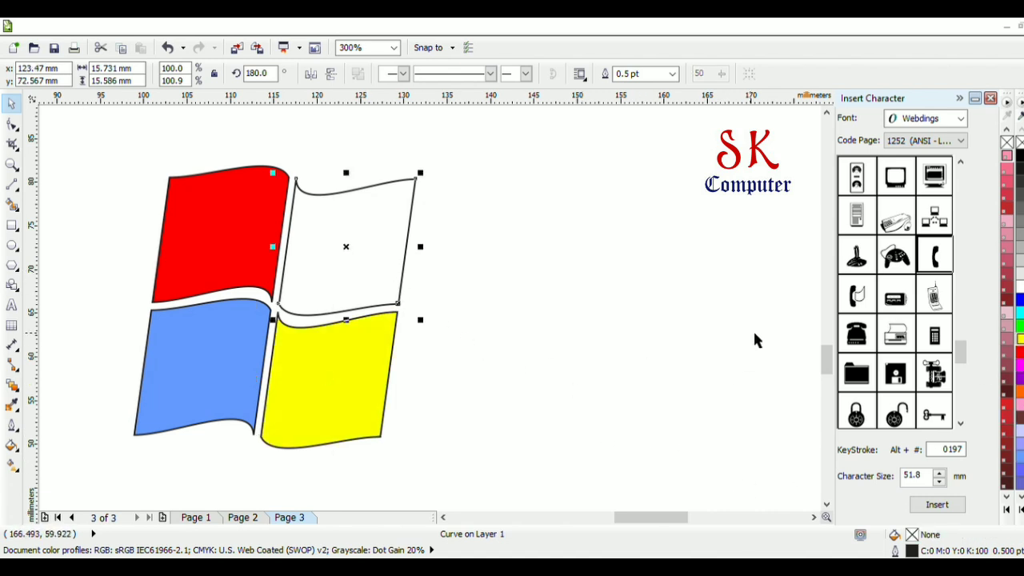
{"action": "left_click", "coordinate": [1019, 326]}
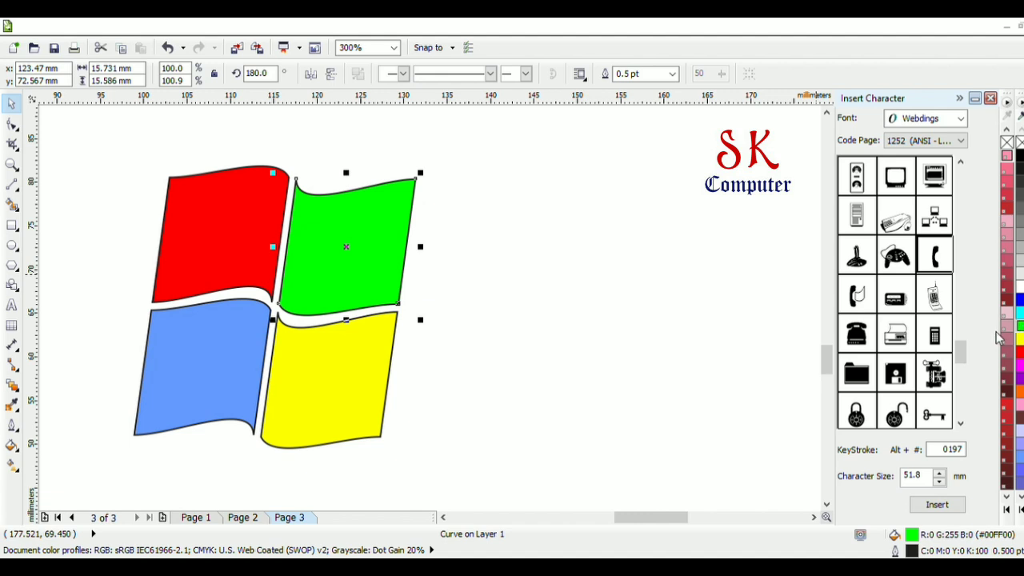
{"action": "left_click", "coordinate": [1022, 326]}
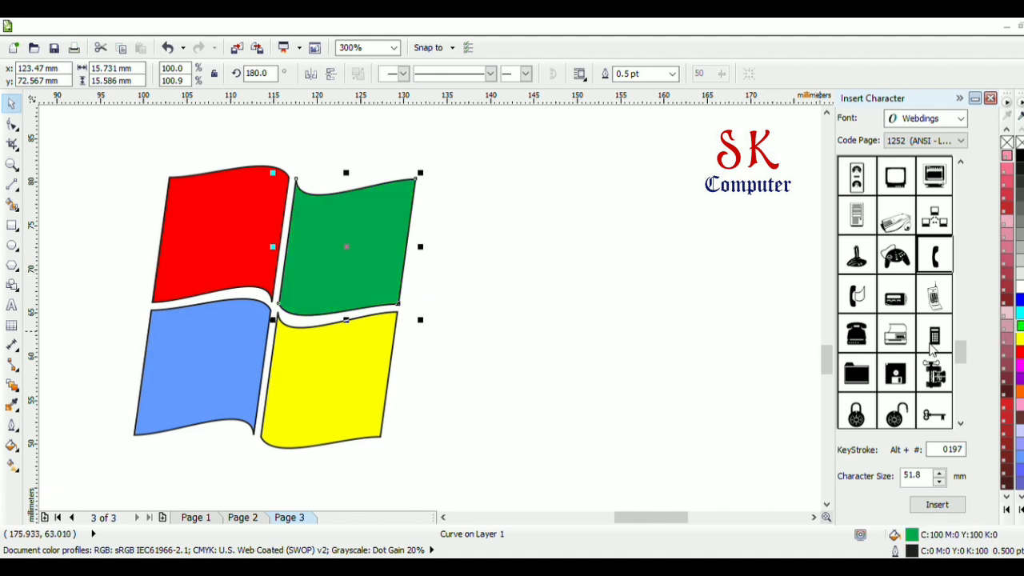
{"action": "left_click", "coordinate": [1021, 327]}
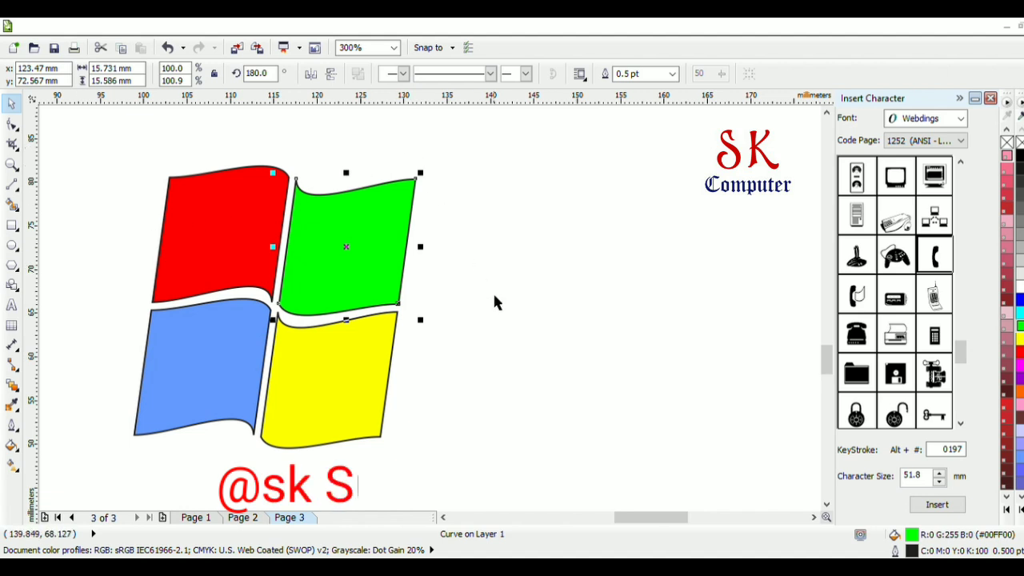
Apply a linear green-to-white interactive fill from the green panel's outer upper corner to its inner lower corner, with the midpoint at 81%
{"action": "left_click", "coordinate": [11, 447]}
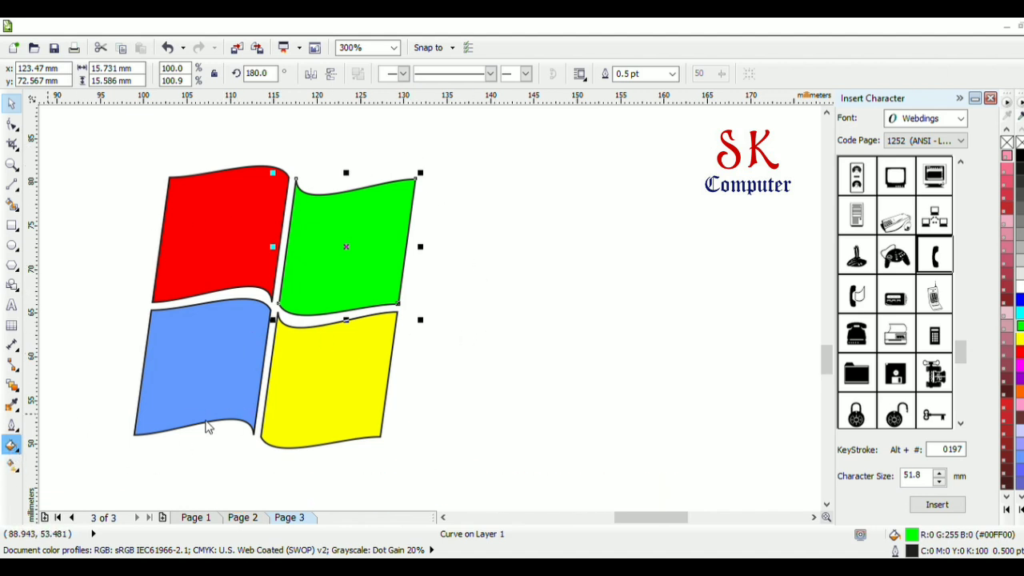
{"action": "left_click", "coordinate": [14, 467]}
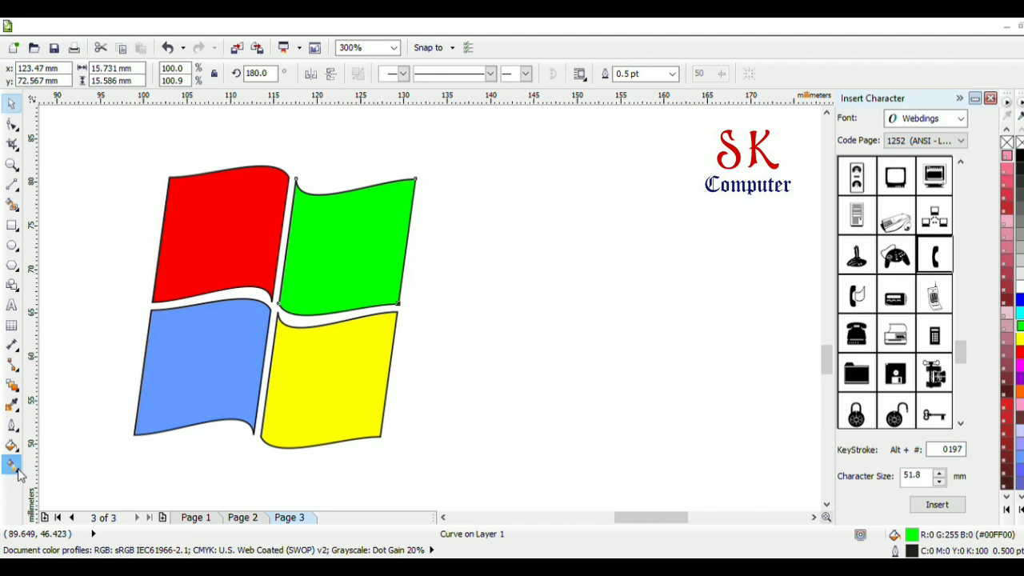
{"action": "left_click", "coordinate": [408, 194]}
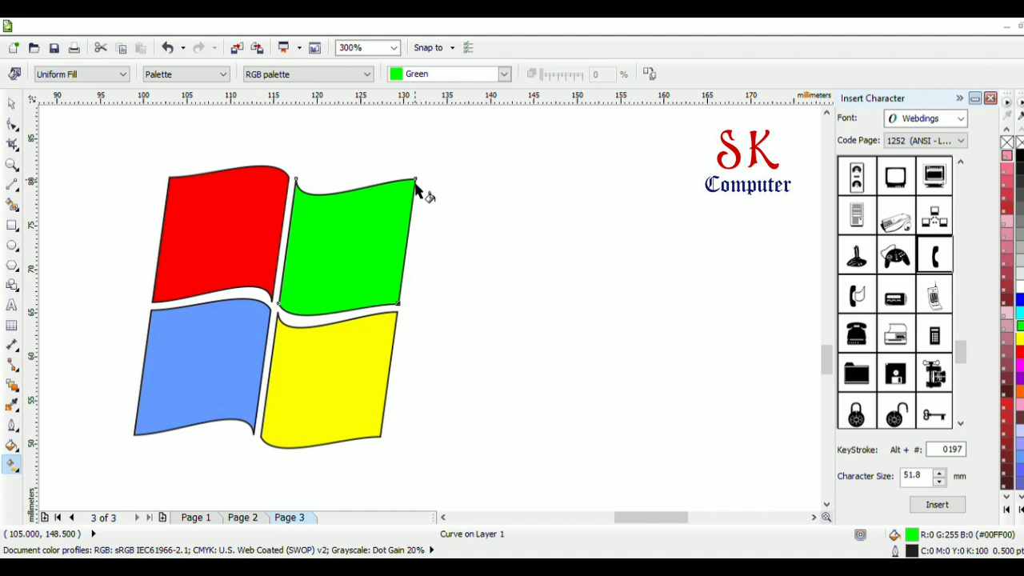
{"action": "left_click_drag", "start_coordinate": [415, 185], "coordinate": [290, 294]}
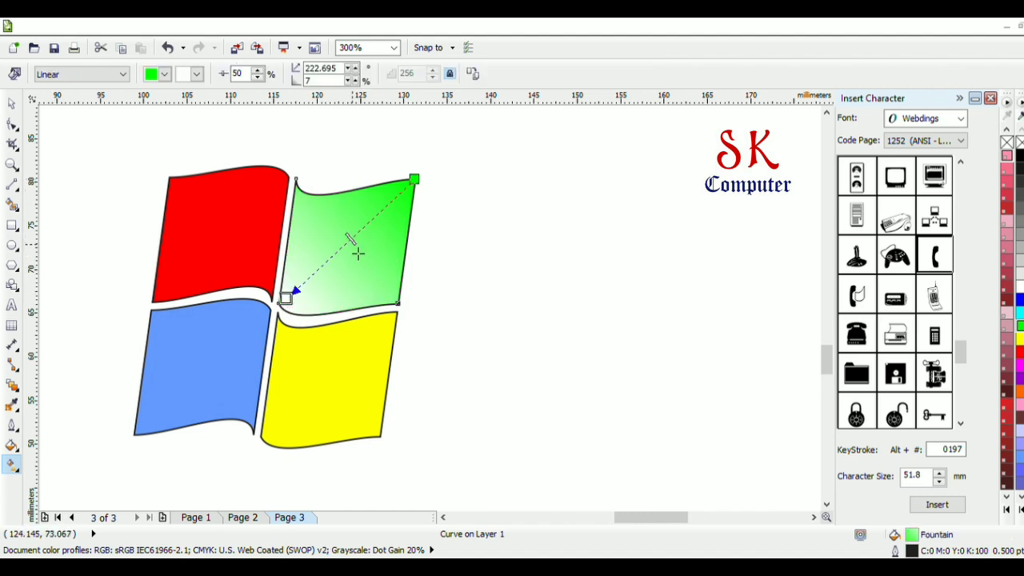
{"action": "left_click_drag", "start_coordinate": [358, 253], "coordinate": [299, 293]}
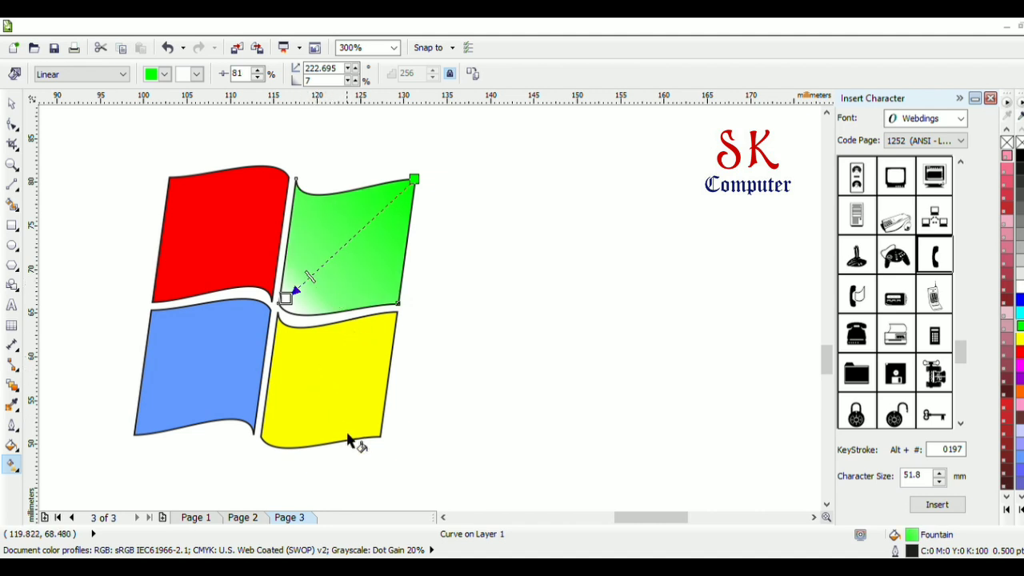
Give the yellow and blue panels linear fades to white from outer lower to inner upper corner, midpoints shifted toward white, blue at 81%
{"action": "left_click", "coordinate": [377, 440]}
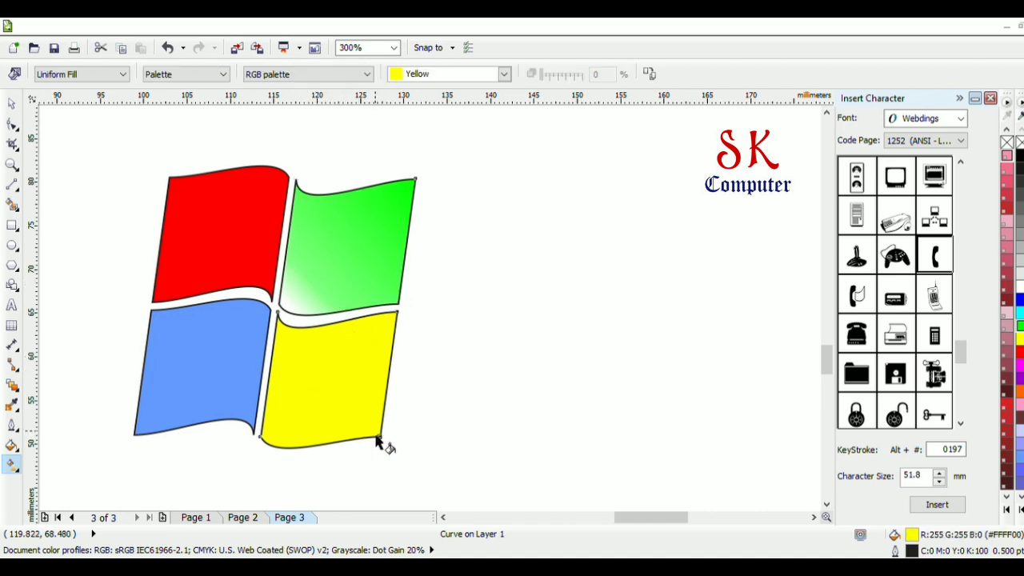
{"action": "left_click_drag", "start_coordinate": [380, 442], "coordinate": [293, 339]}
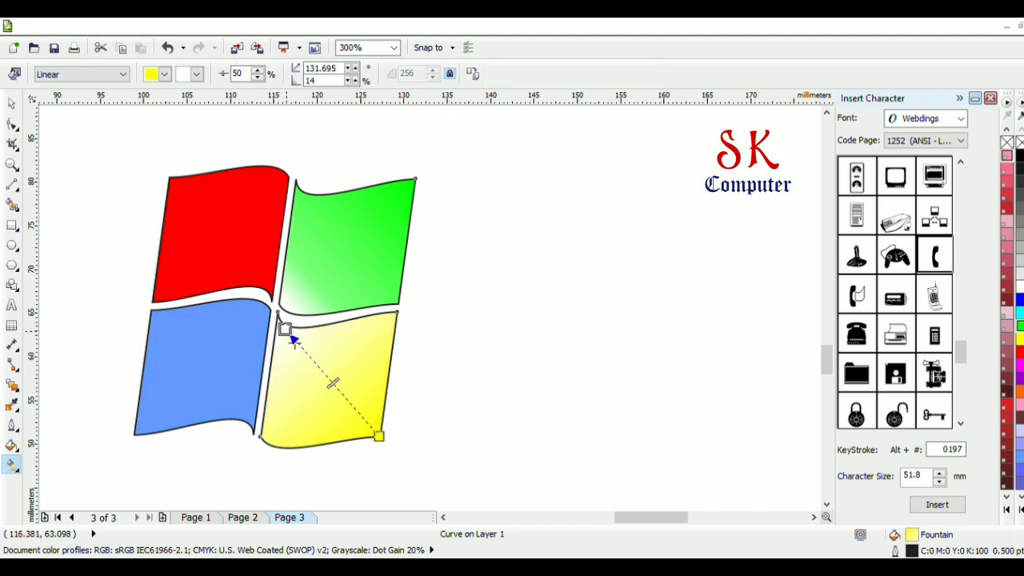
{"action": "left_click_drag", "start_coordinate": [336, 388], "coordinate": [314, 365]}
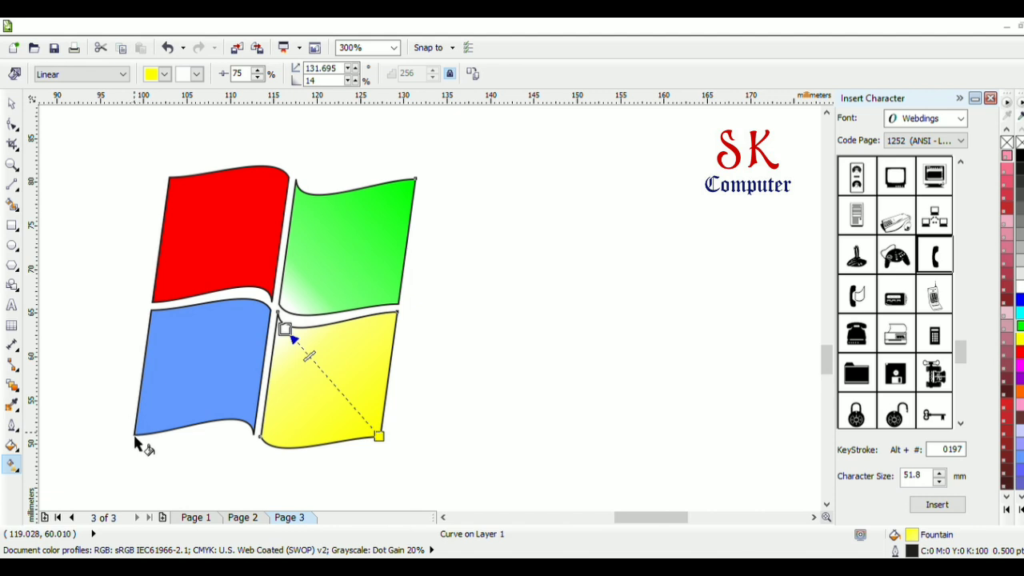
{"action": "left_click_drag", "start_coordinate": [136, 439], "coordinate": [263, 315]}
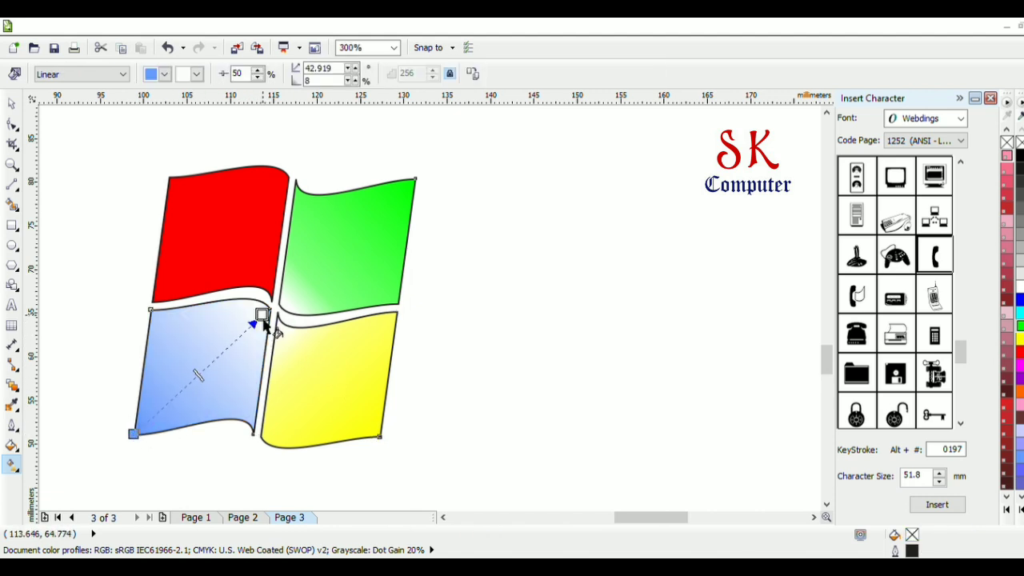
{"action": "left_click_drag", "start_coordinate": [217, 375], "coordinate": [249, 360]}
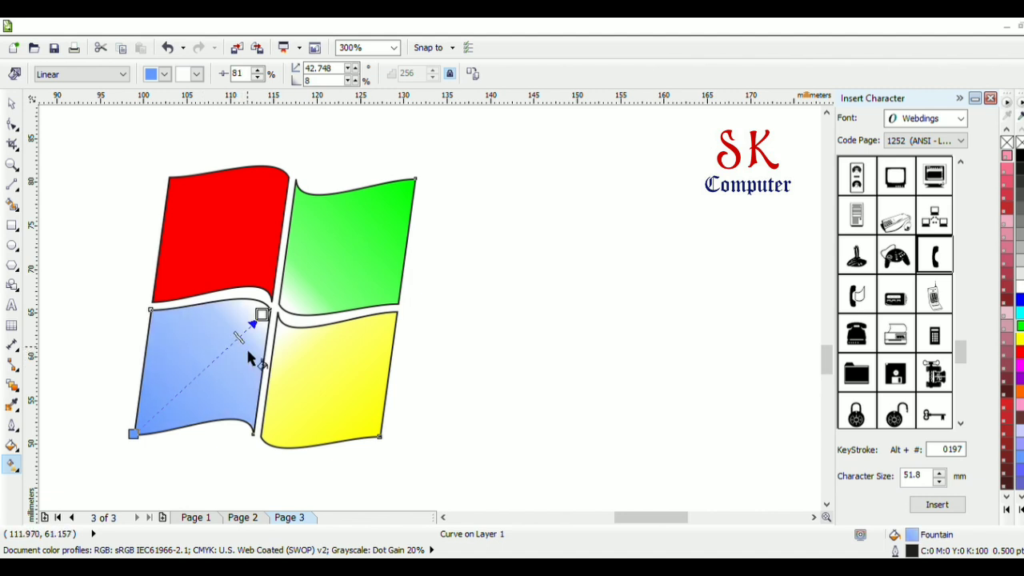
Apply a linear red-to-white fill from the red panel's outer upper corner to its inner lower corner, midpoint 78%, and deselect it
{"action": "left_click", "coordinate": [171, 184]}
{"action": "left_click_drag", "start_coordinate": [171, 183], "coordinate": [265, 288]}
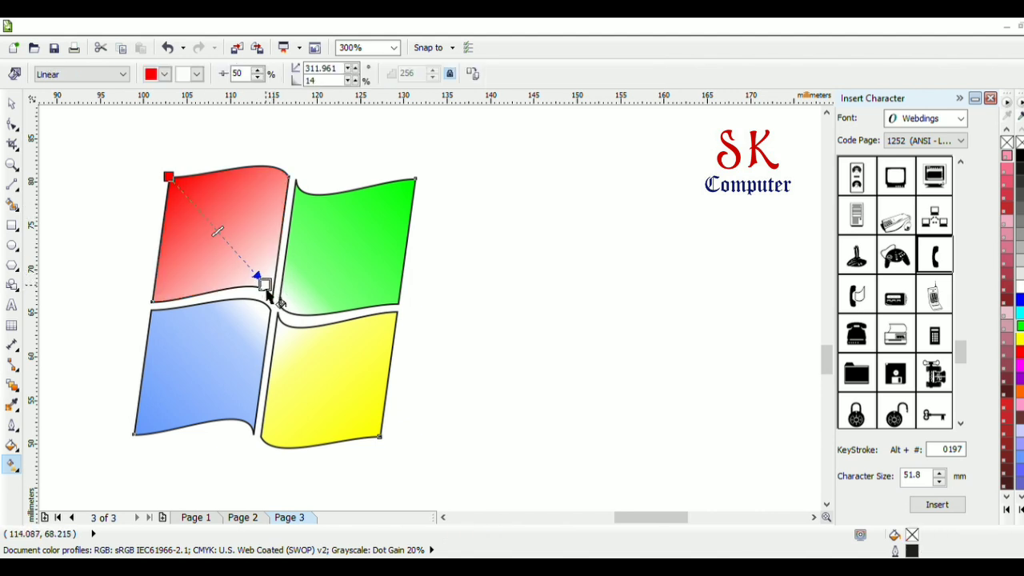
{"action": "left_click_drag", "start_coordinate": [223, 236], "coordinate": [249, 267]}
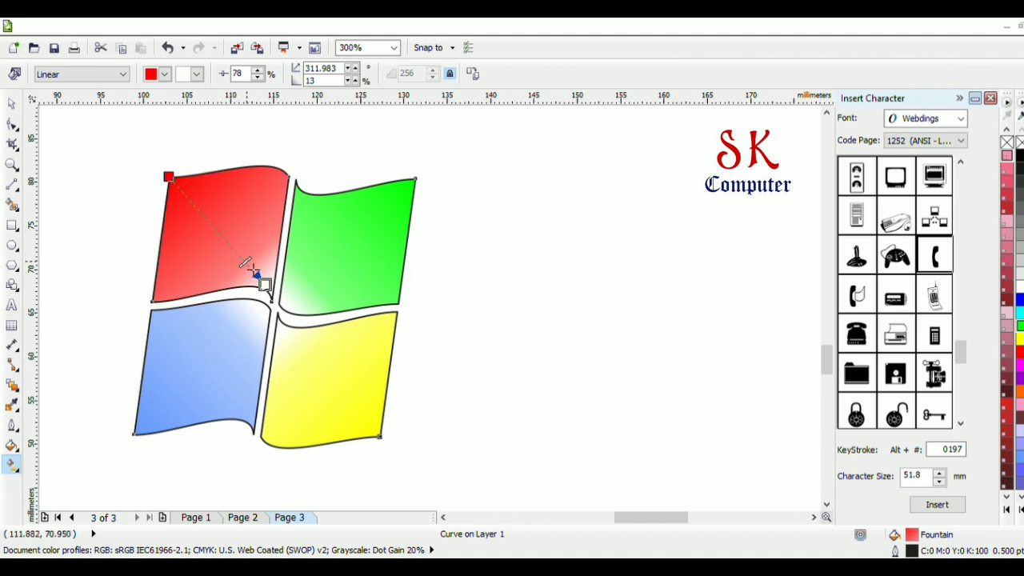
{"action": "left_click", "coordinate": [437, 334]}
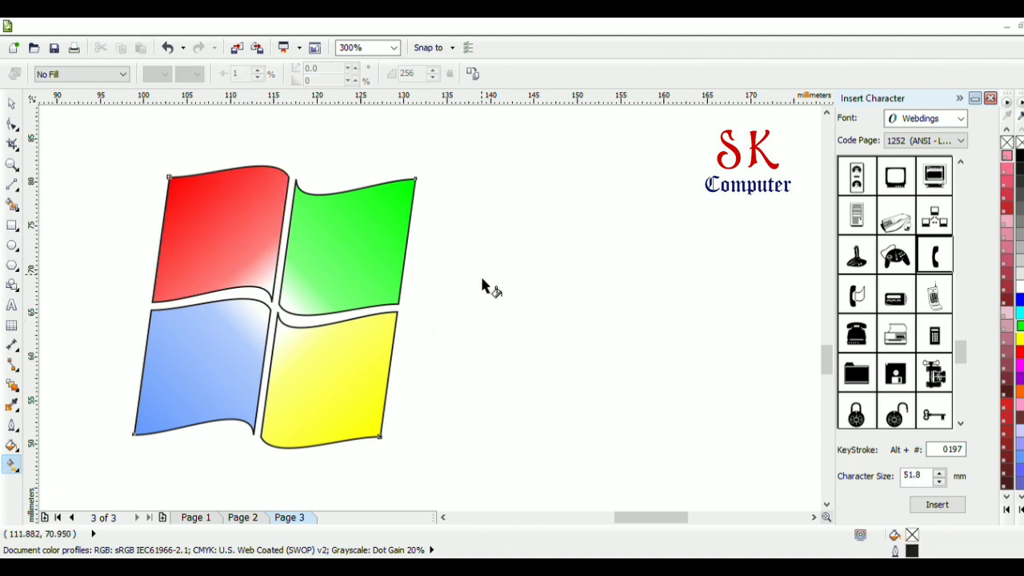